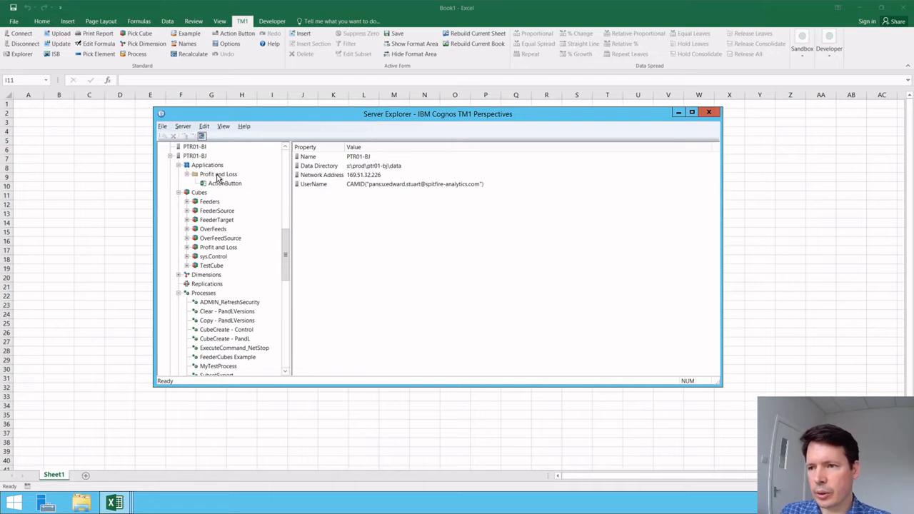
Examine the dimensions of the Profit and Loss cube on the PTR01-BJ server, and collapse the cube
{"action": "left_click", "coordinate": [217, 249]}
{"action": "left_click", "coordinate": [187, 246]}
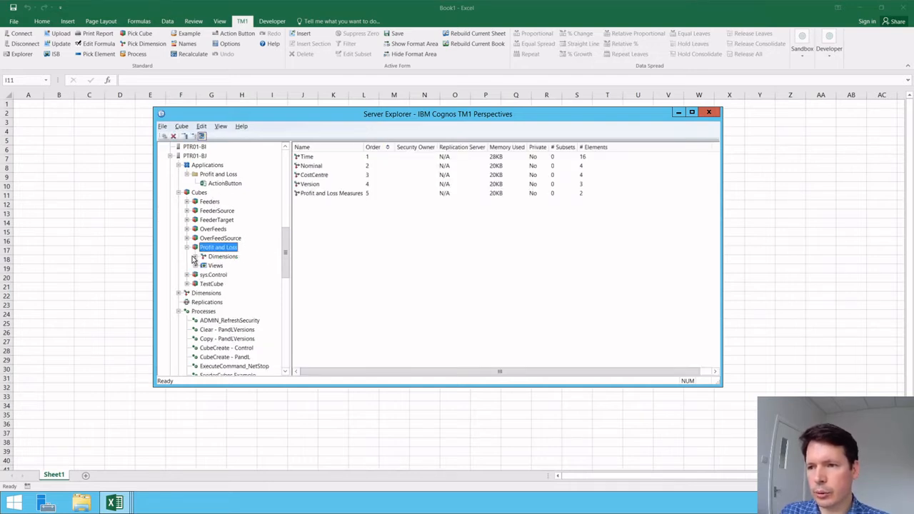
{"action": "left_click", "coordinate": [195, 256]}
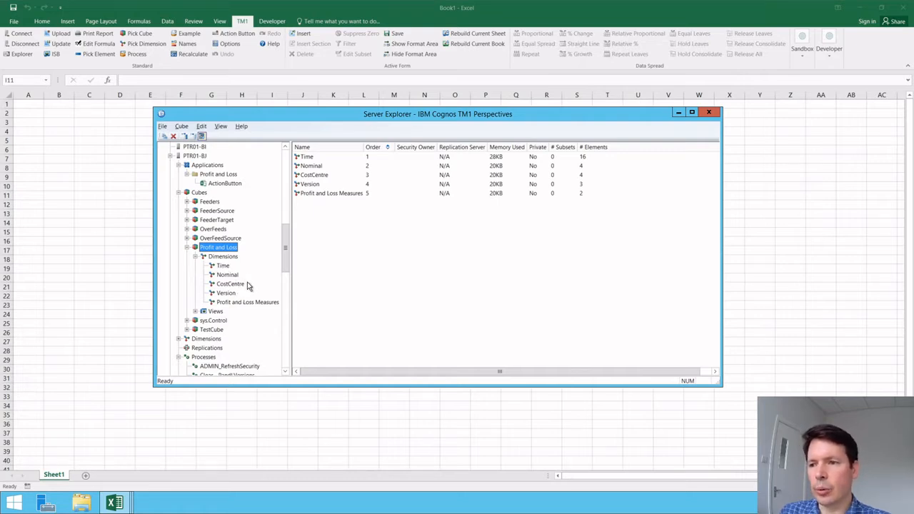
{"action": "left_click", "coordinate": [187, 247]}
Open the ActionButton workbook from the Profit and Loss application folder and bring its sheet to the front
{"action": "left_click", "coordinate": [224, 184]}
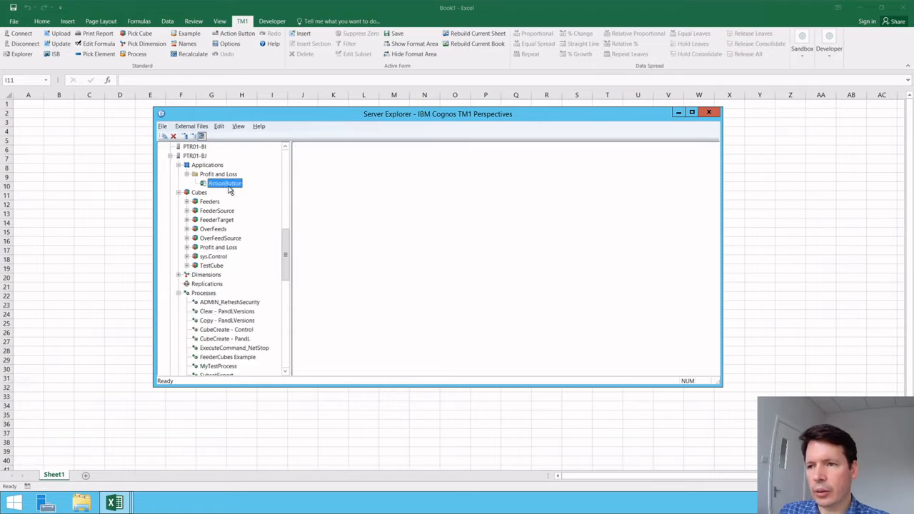
{"action": "double_click", "coordinate": [225, 184]}
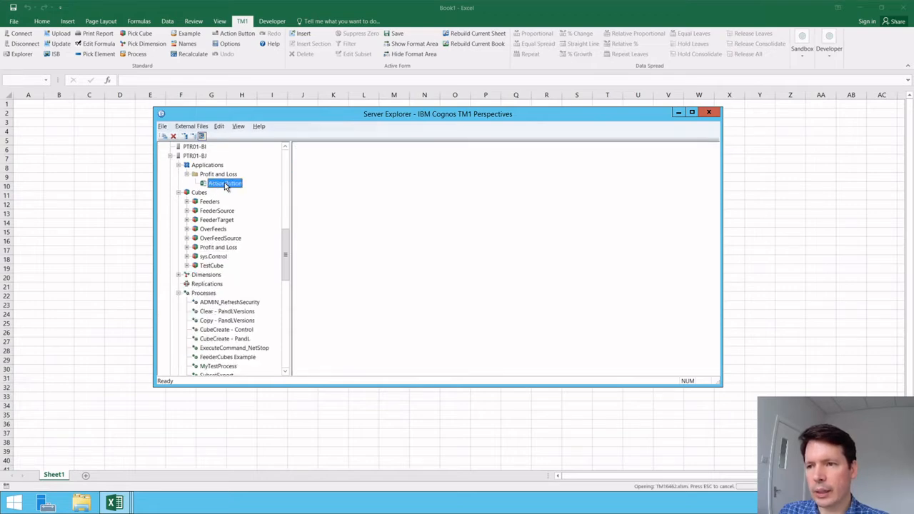
{"action": "left_click", "coordinate": [100, 171]}
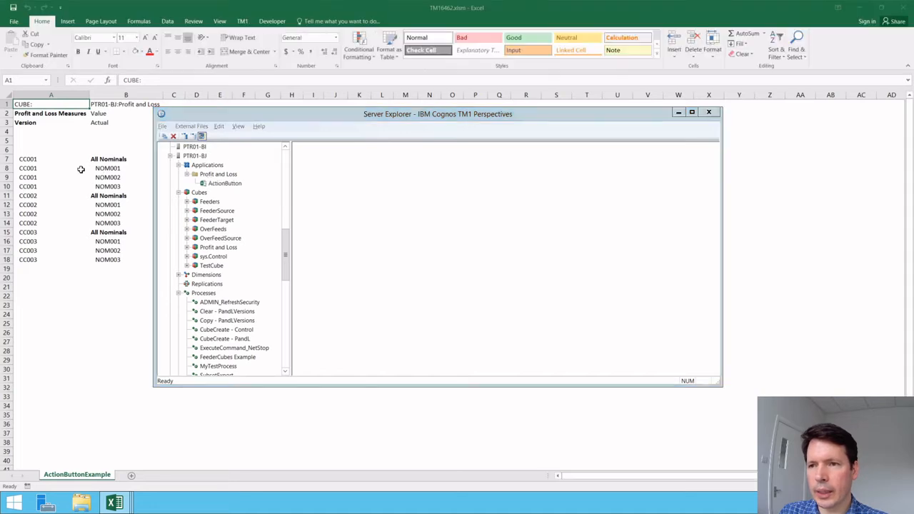
{"action": "left_click", "coordinate": [221, 204]}
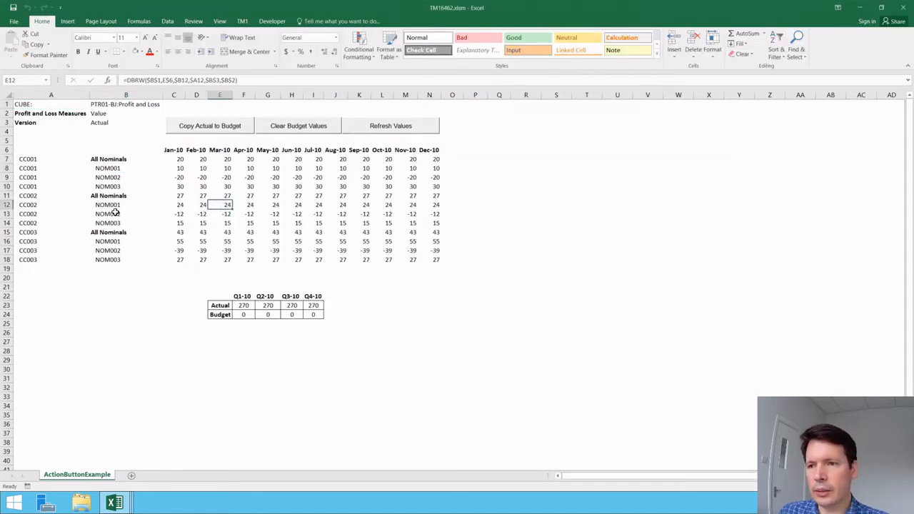
{"action": "left_click", "coordinate": [164, 286]}
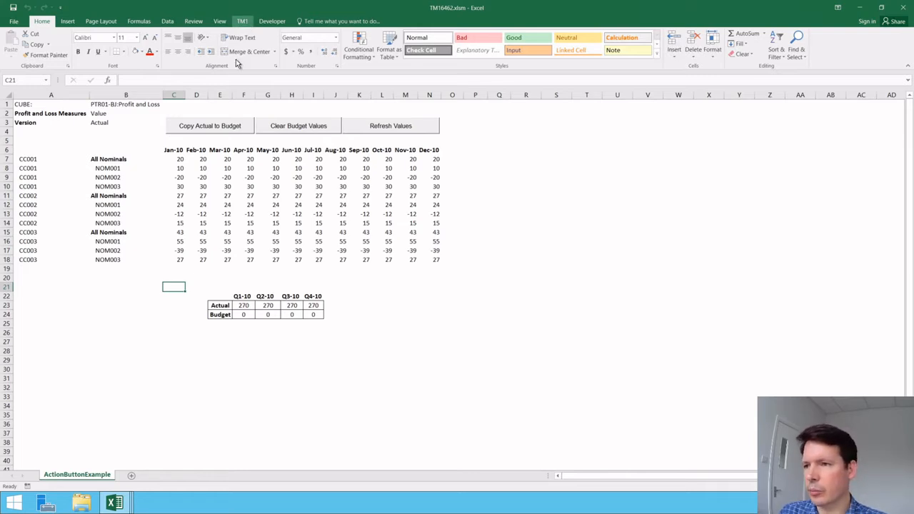
Test the sheet's action buttons by copying Actual to Budget with a refresh, and clearing the budget values
{"action": "left_click", "coordinate": [212, 125]}
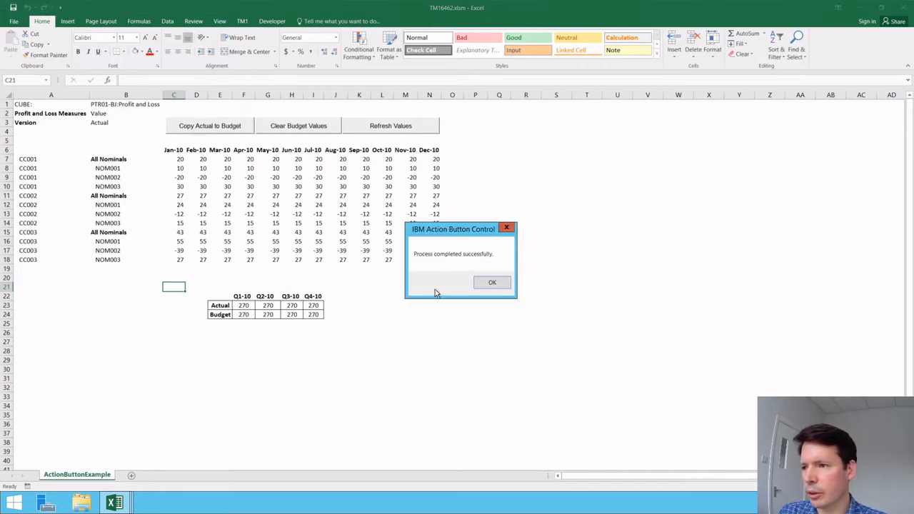
{"action": "left_click", "coordinate": [492, 282]}
{"action": "left_click", "coordinate": [398, 130]}
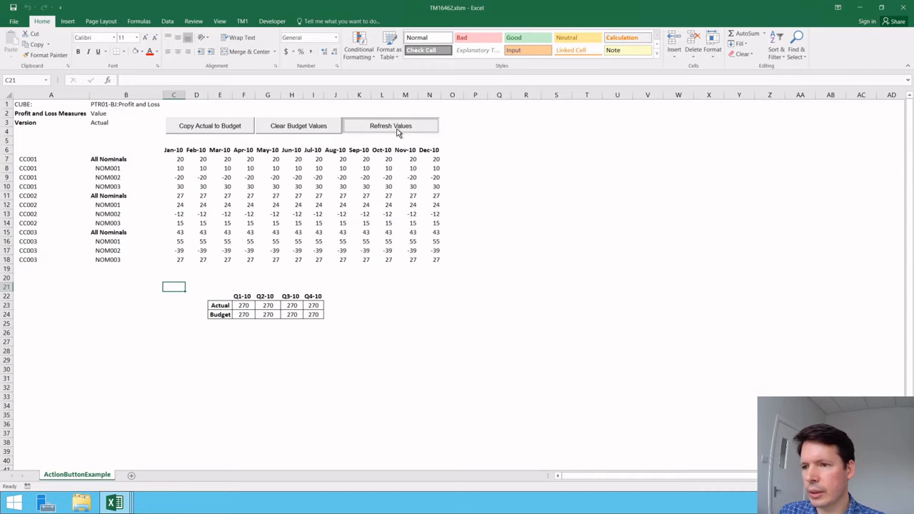
{"action": "left_click", "coordinate": [284, 127]}
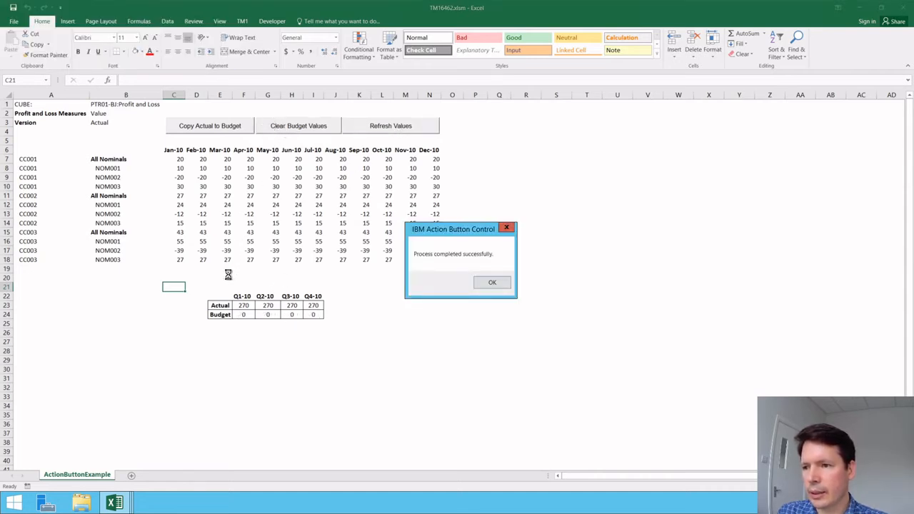
{"action": "left_click", "coordinate": [482, 283]}
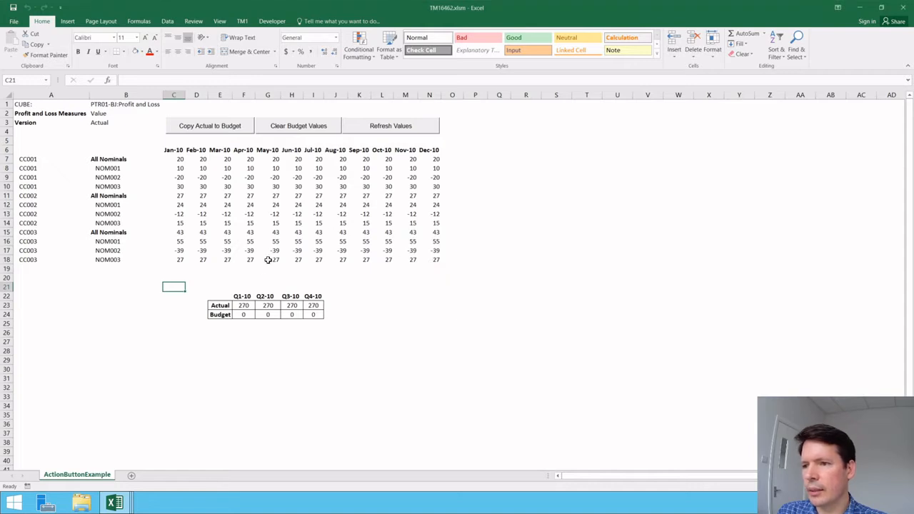
{"action": "left_click", "coordinate": [243, 286]}
{"action": "left_click", "coordinate": [359, 286]}
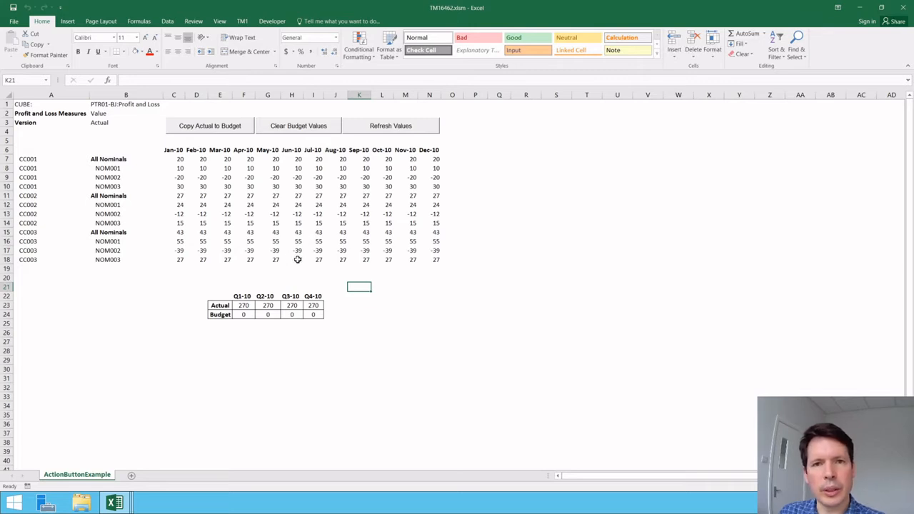
{"action": "left_click", "coordinate": [243, 214]}
{"action": "left_click", "coordinate": [332, 215]}
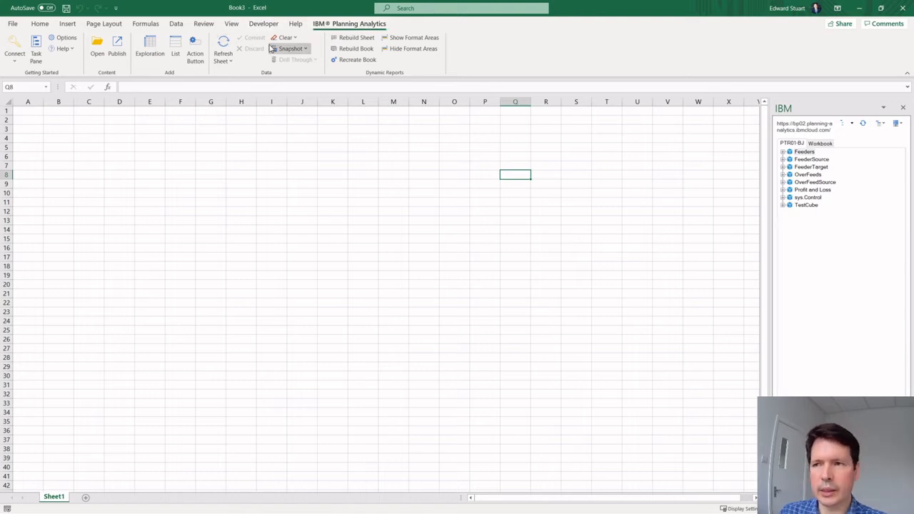
Switch to Planning Analytics for Excel and open the ActionButton workbook from the PTR01-BJ Profit and Loss folder
{"action": "left_click", "coordinate": [97, 51]}
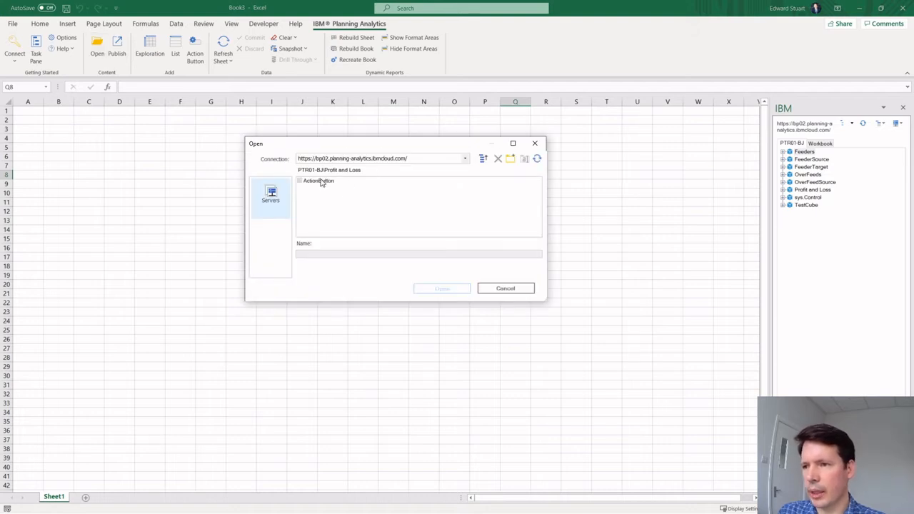
{"action": "left_click", "coordinate": [319, 182]}
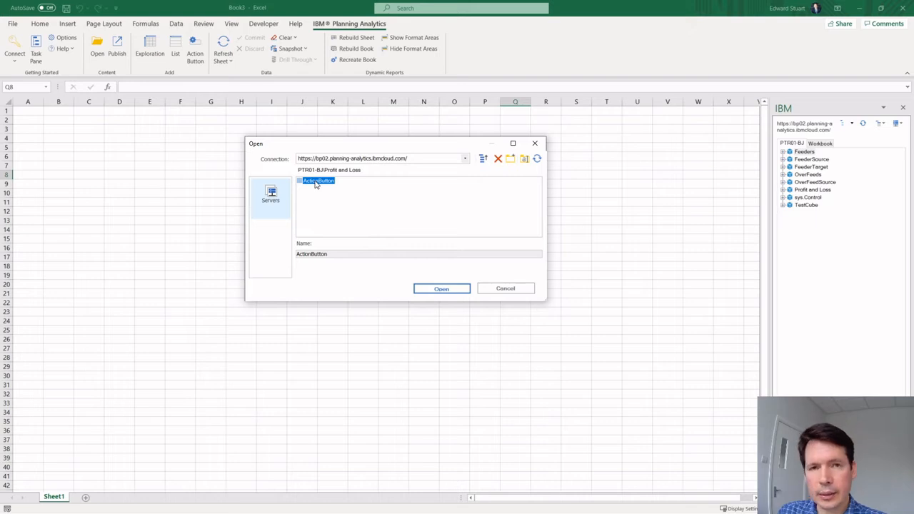
{"action": "left_click", "coordinate": [441, 289]}
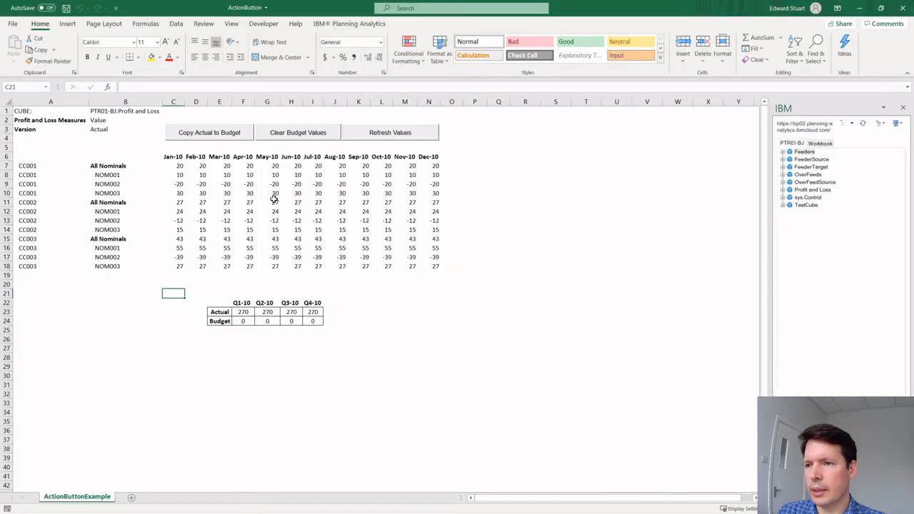
Try to run the Copy Actual to Budget action in the opened workbook and dismiss the message
{"action": "left_click", "coordinate": [365, 295]}
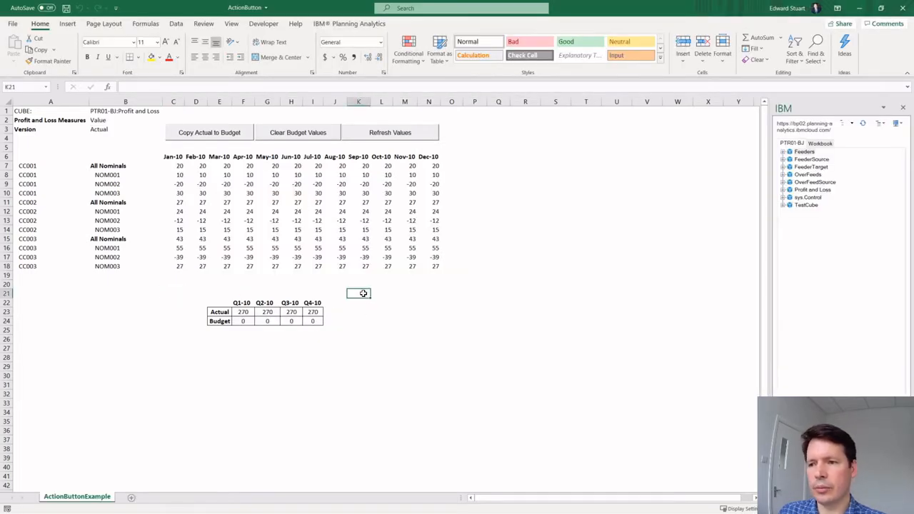
{"action": "left_click", "coordinate": [160, 302]}
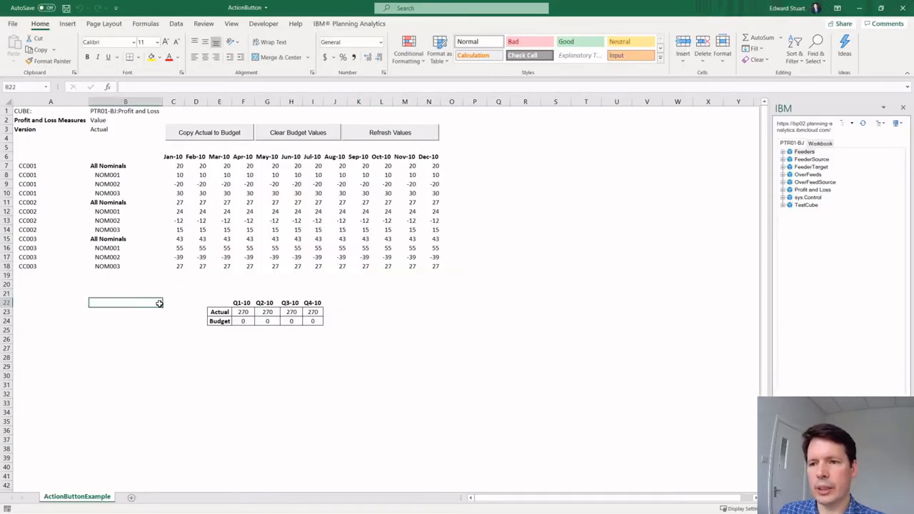
{"action": "left_click", "coordinate": [189, 257]}
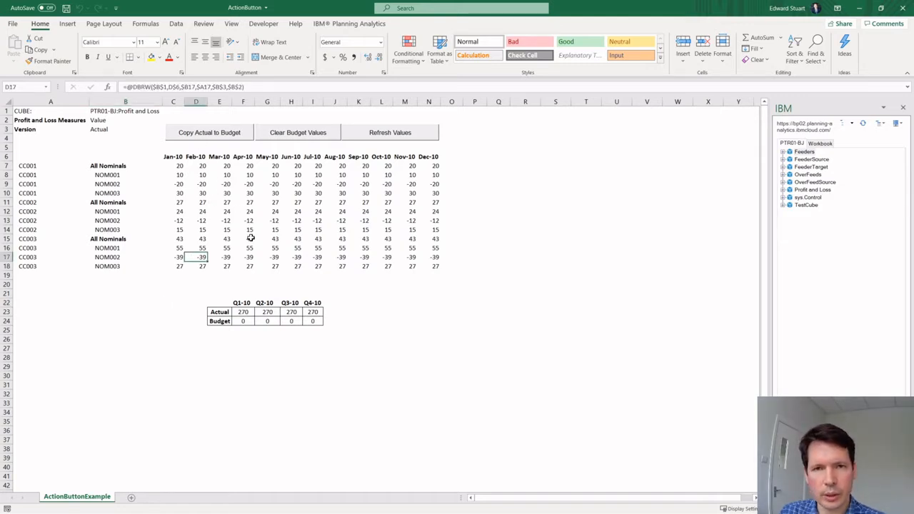
{"action": "left_click", "coordinate": [210, 136]}
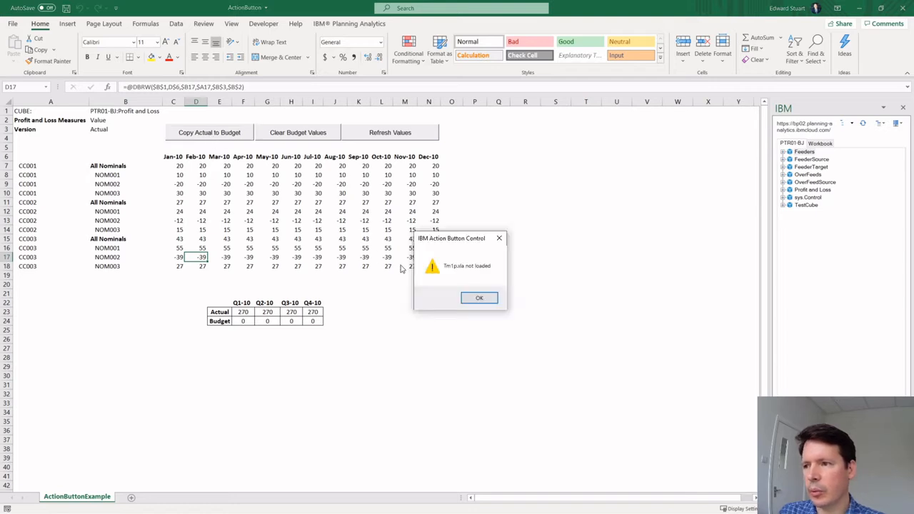
{"action": "left_click", "coordinate": [472, 299]}
{"action": "left_click", "coordinate": [247, 195]}
{"action": "left_click", "coordinate": [216, 230]}
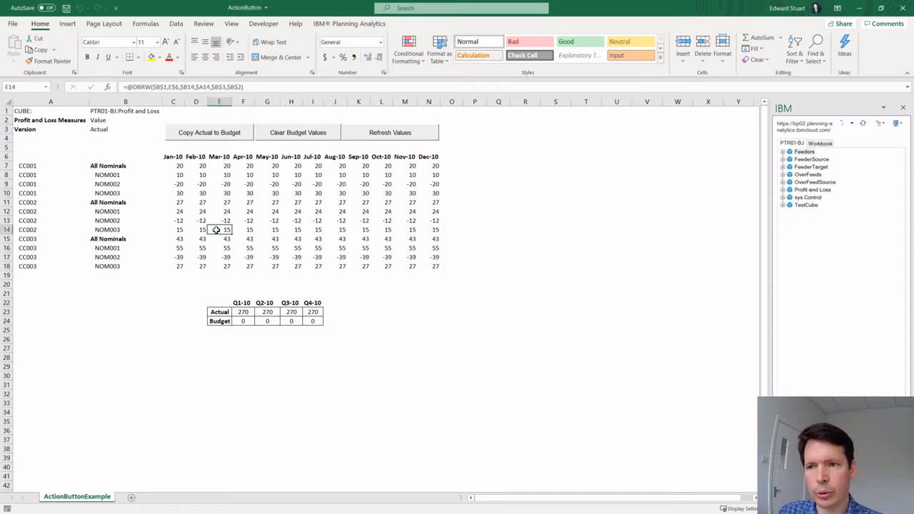
{"action": "left_click", "coordinate": [275, 246]}
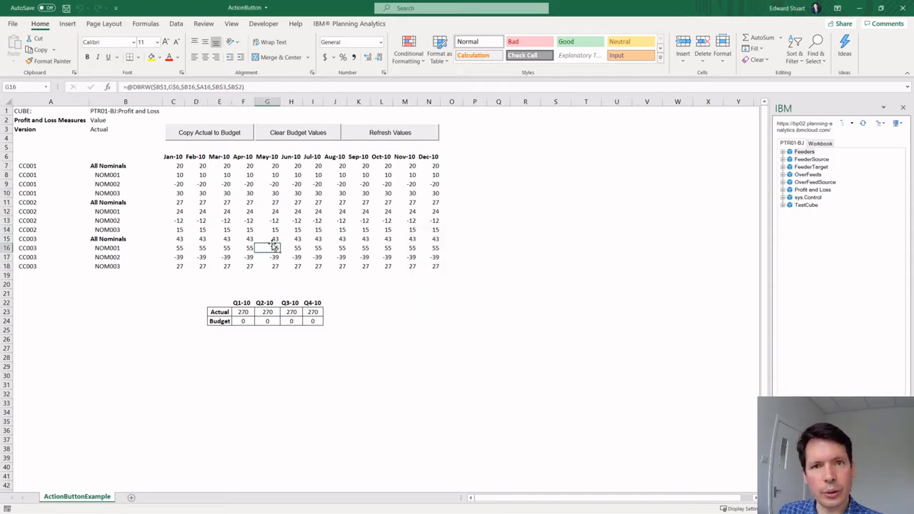
{"action": "left_click", "coordinate": [344, 291]}
Start the Perspectives action button upgrade from the Planning Analytics options, keeping backup file creation and the preset backup and log directories
{"action": "left_click", "coordinate": [334, 25]}
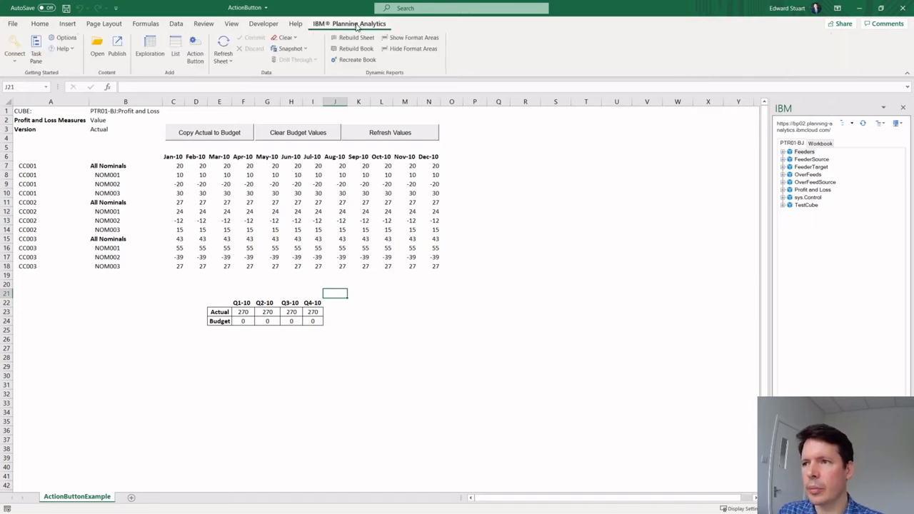
{"action": "left_click", "coordinate": [66, 40]}
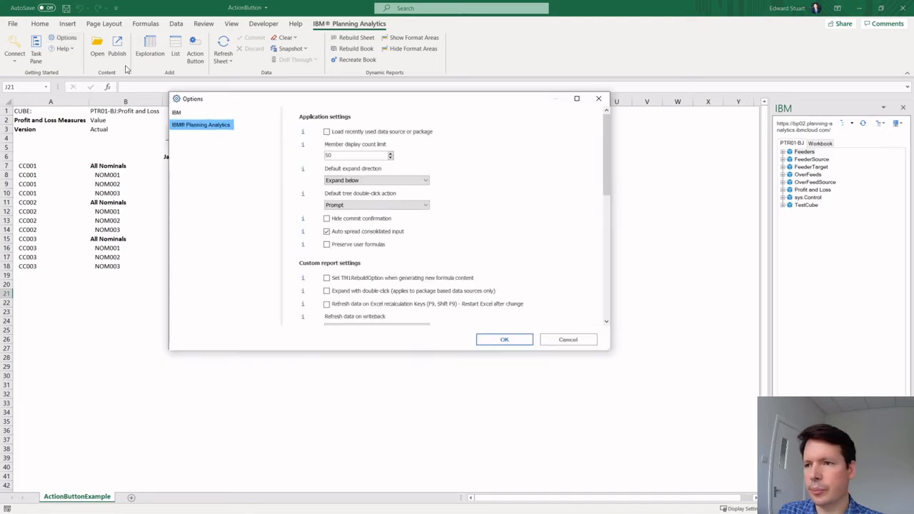
{"action": "left_click", "coordinate": [191, 132]}
{"action": "scroll", "coordinate": [418, 190], "scroll_direction": "down", "scroll_amount": 5}
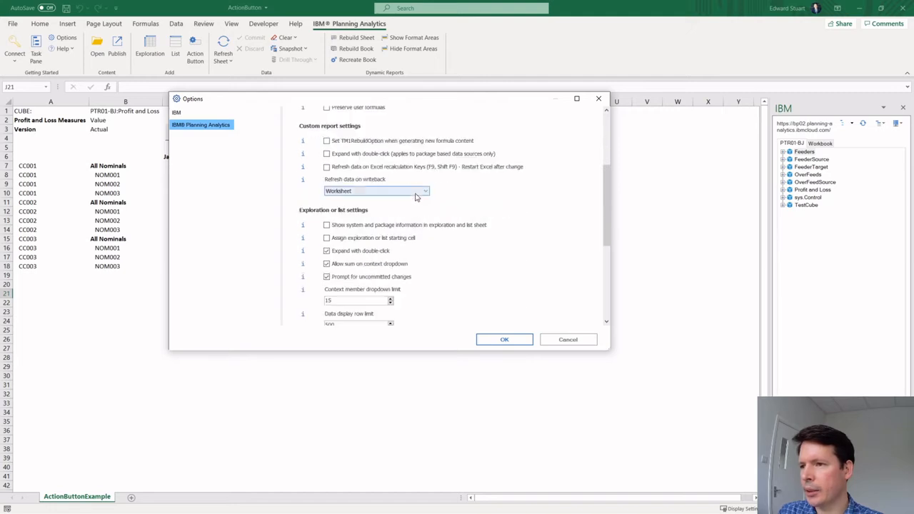
{"action": "scroll", "coordinate": [417, 206], "scroll_direction": "down", "scroll_amount": 5}
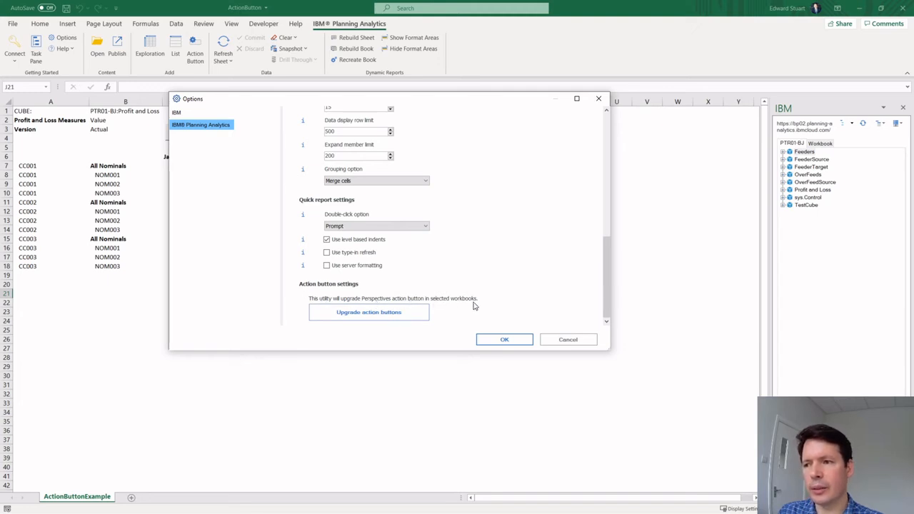
{"action": "left_click", "coordinate": [387, 315]}
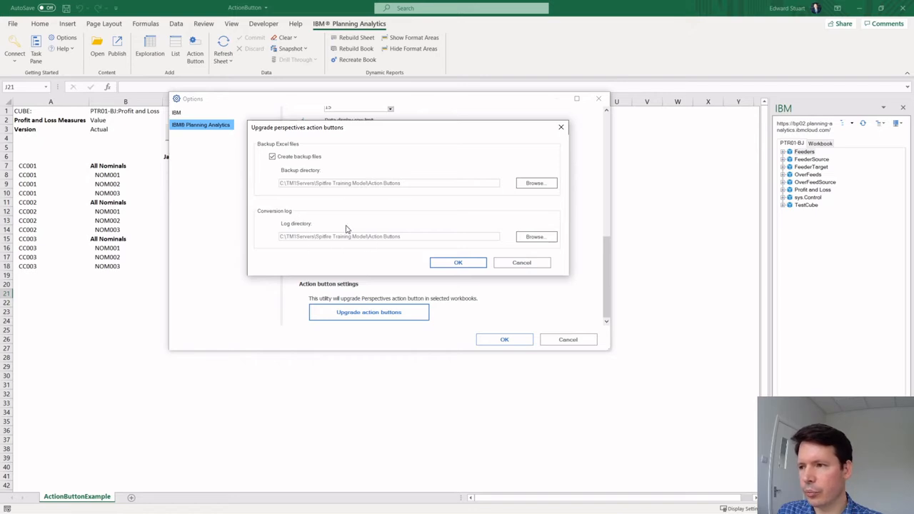
{"action": "left_click", "coordinate": [461, 263]}
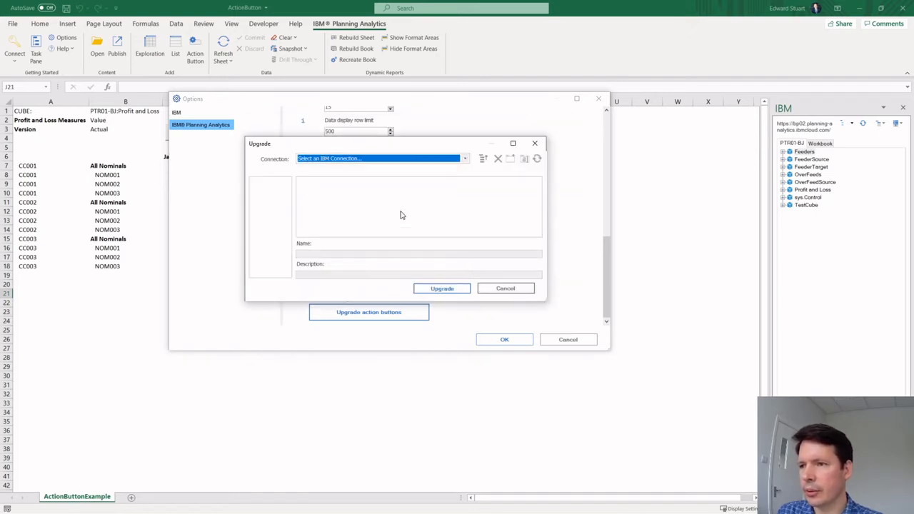
{"action": "left_click", "coordinate": [374, 161]}
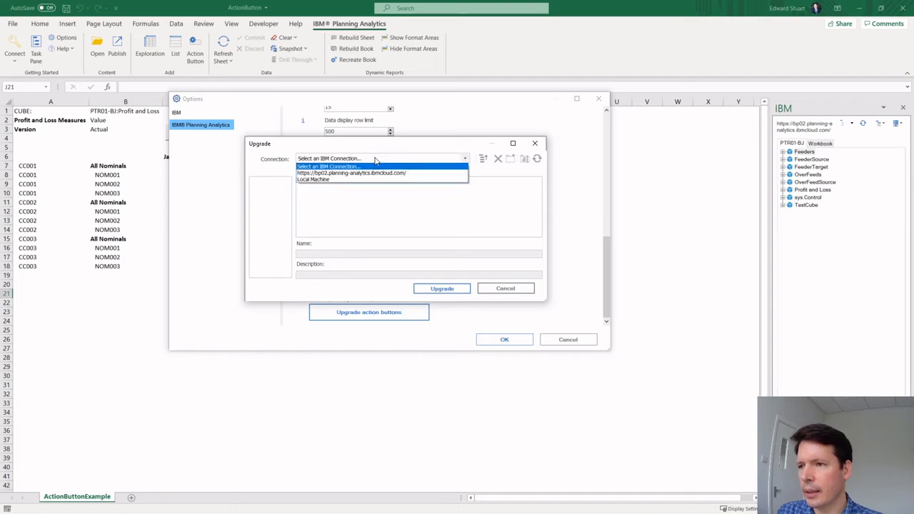
{"action": "left_click", "coordinate": [362, 173]}
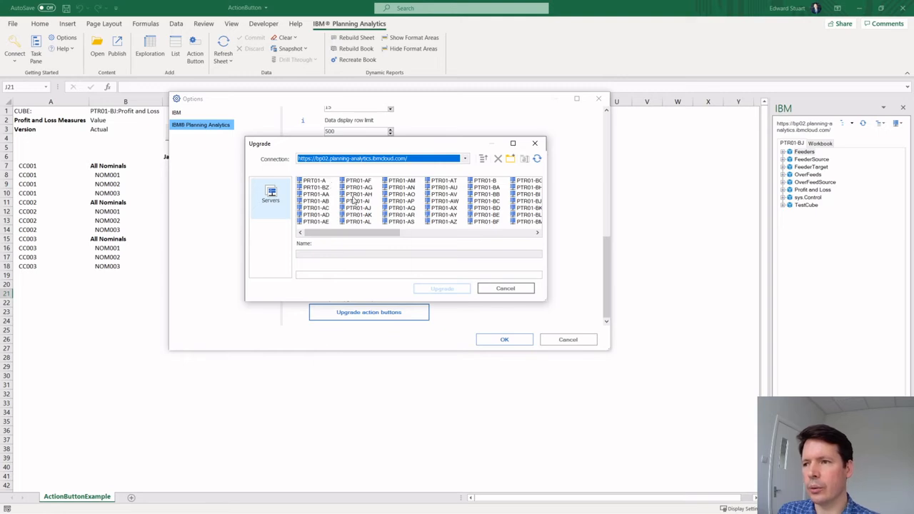
{"action": "left_click", "coordinate": [537, 233]}
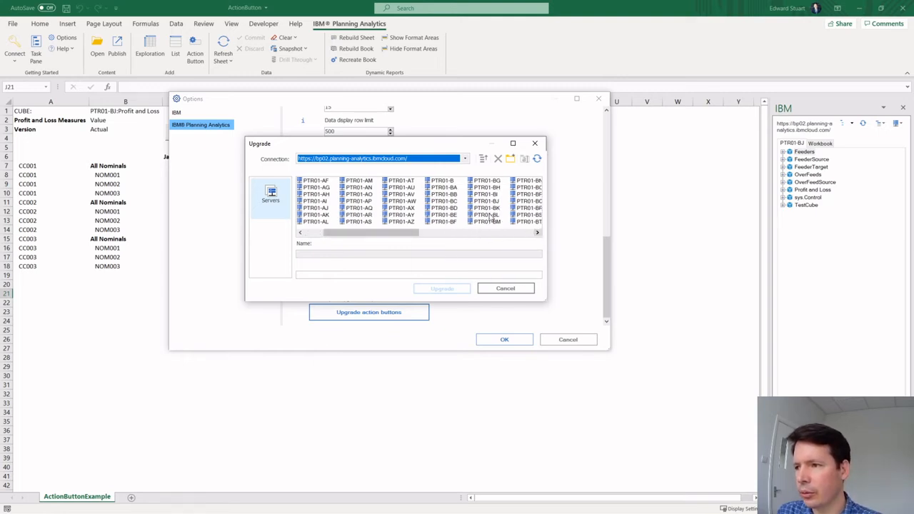
{"action": "left_click", "coordinate": [486, 201]}
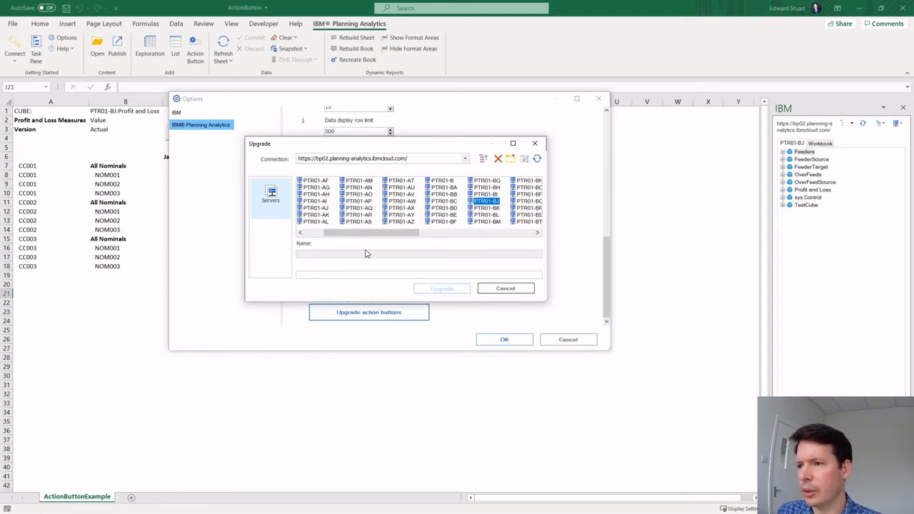
{"action": "double_click", "coordinate": [485, 202]}
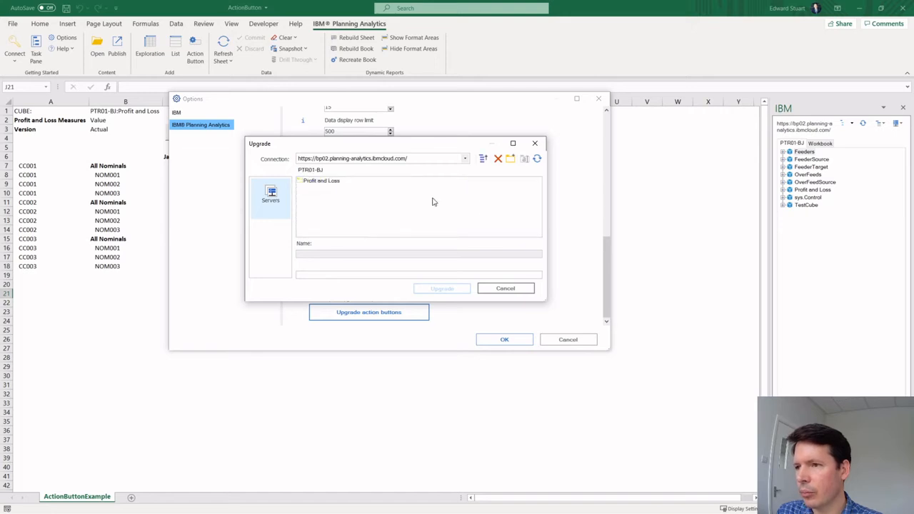
{"action": "left_click", "coordinate": [318, 181]}
{"action": "left_click", "coordinate": [321, 182]}
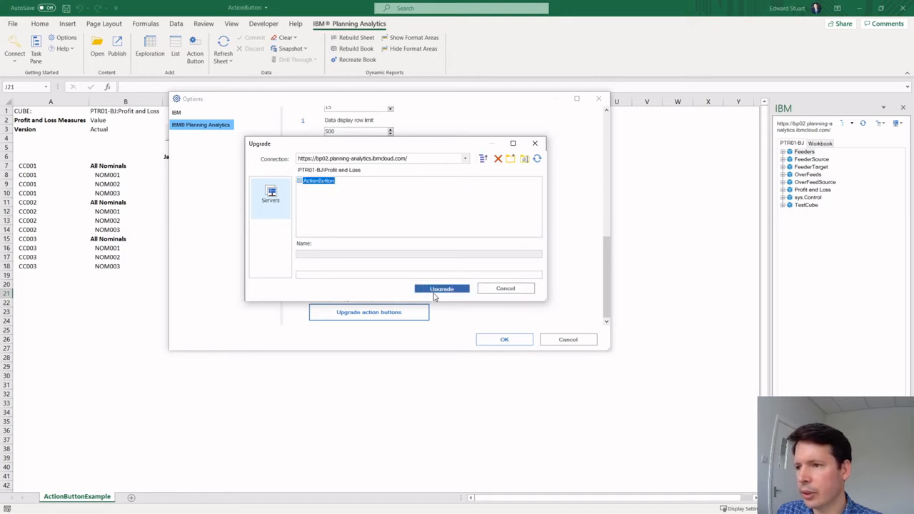
{"action": "double_click", "coordinate": [323, 184]}
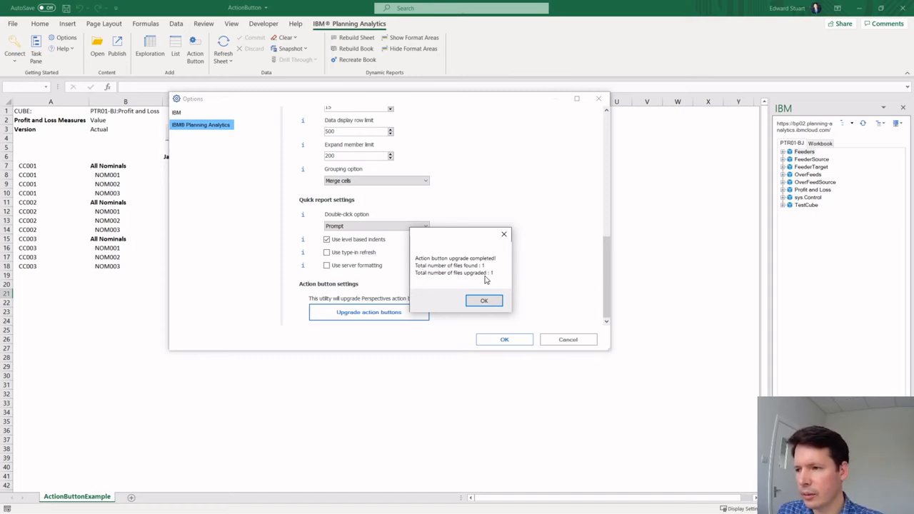
Acknowledge the action button upgrade, accept the Planning Analytics options and close the open ActionButton workbook
{"action": "left_click", "coordinate": [483, 301]}
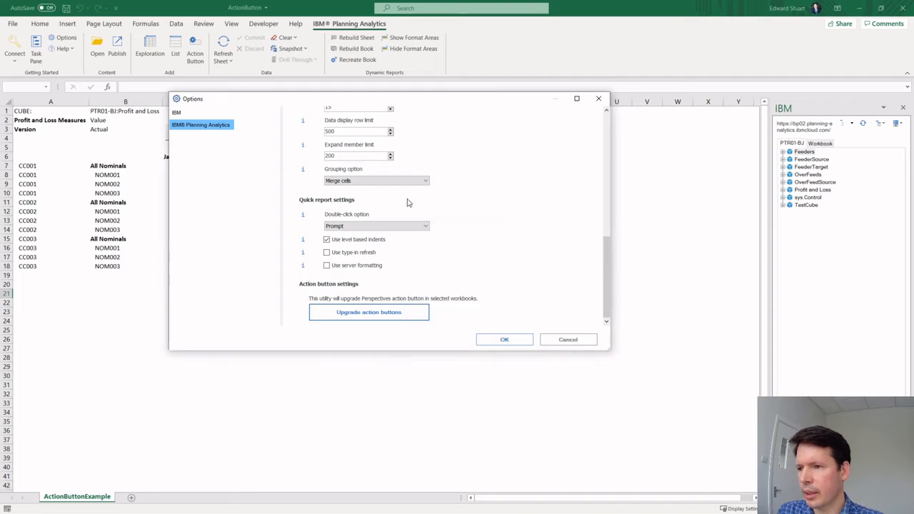
{"action": "left_click", "coordinate": [504, 340]}
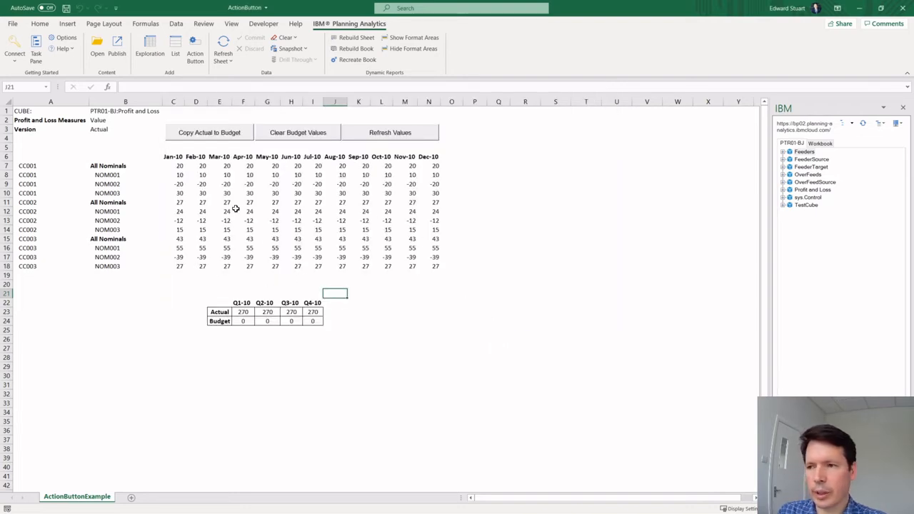
{"action": "left_click", "coordinate": [336, 193]}
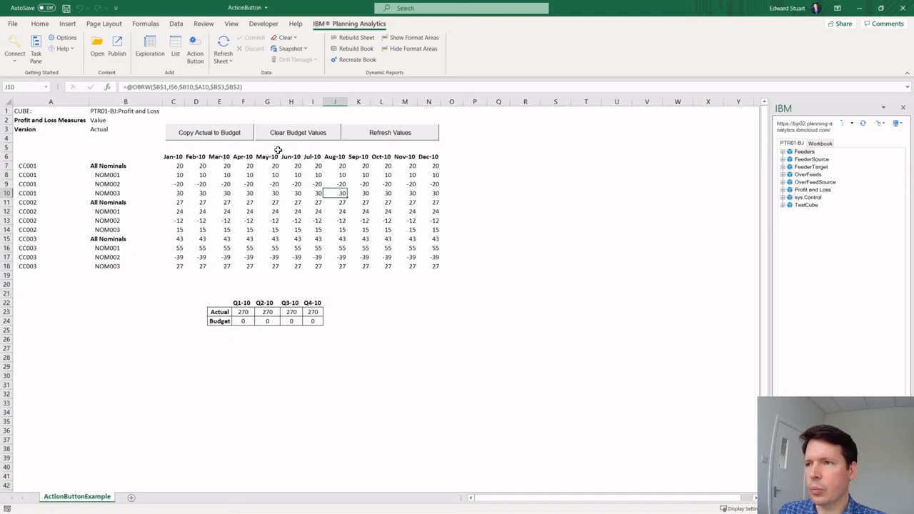
{"action": "left_click", "coordinate": [902, 6]}
{"action": "left_click", "coordinate": [456, 273]}
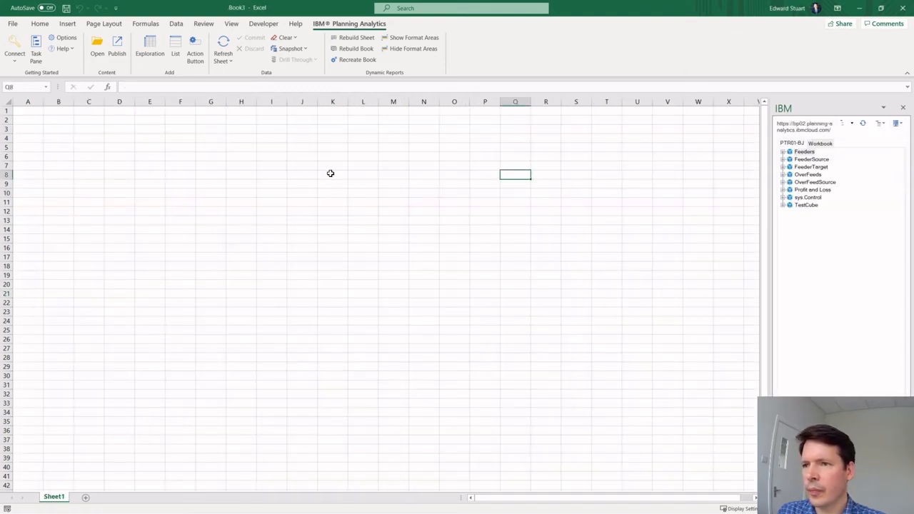
Reopen the upgraded ActionButton workbook from the PTR01-BJ Profit and Loss folder
{"action": "left_click", "coordinate": [99, 44]}
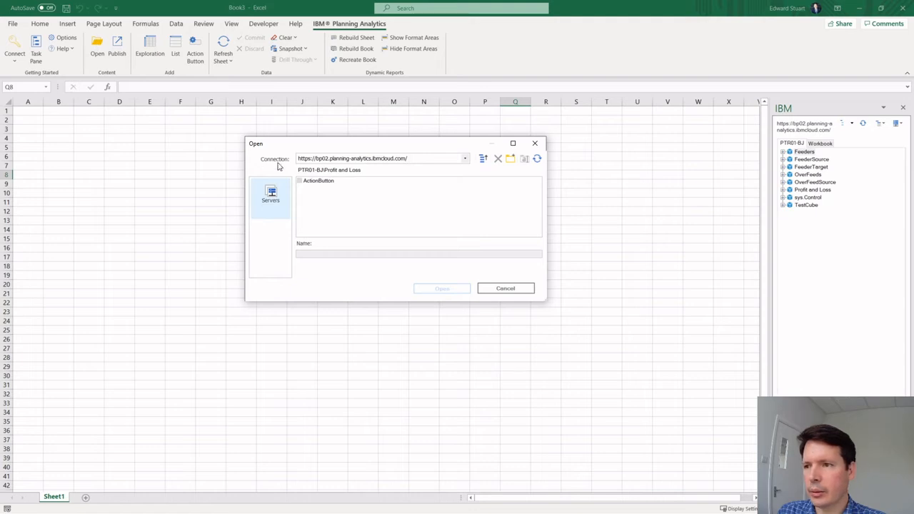
{"action": "left_click", "coordinate": [322, 182]}
{"action": "double_click", "coordinate": [319, 182]}
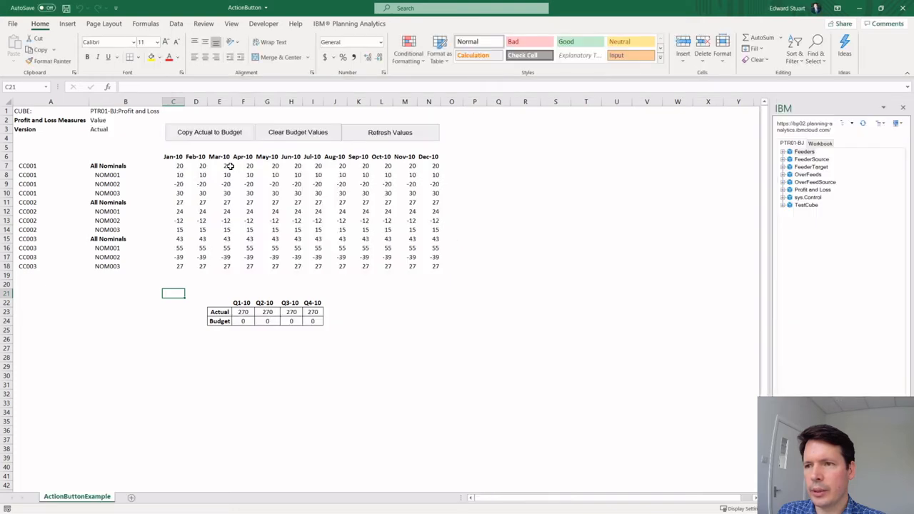
Test the upgraded buttons by running Copy Actual to Budget and Clear Budget Values, dismissing the message after each
{"action": "left_click", "coordinate": [200, 194]}
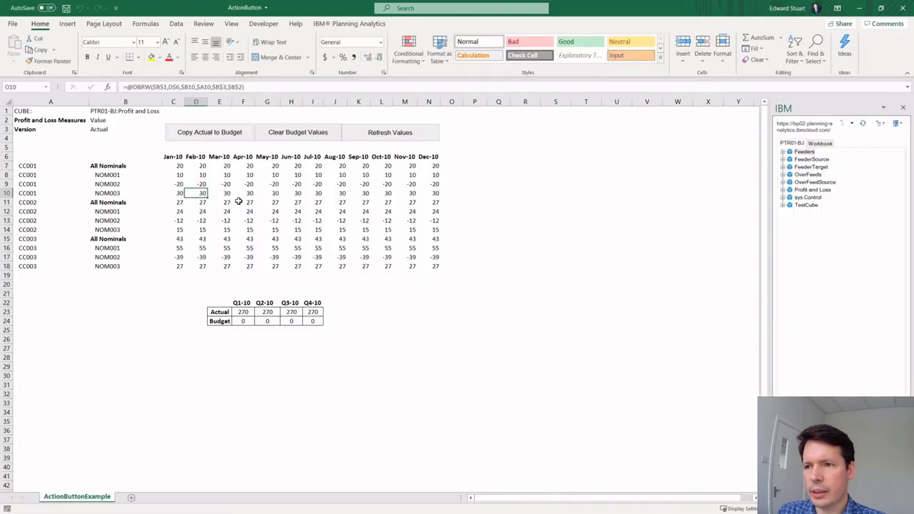
{"action": "left_click", "coordinate": [209, 132]}
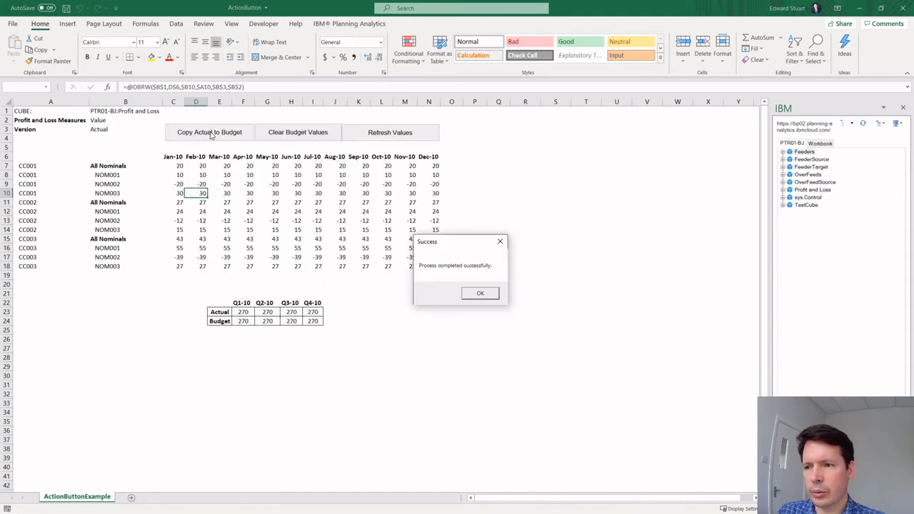
{"action": "left_click", "coordinate": [480, 292]}
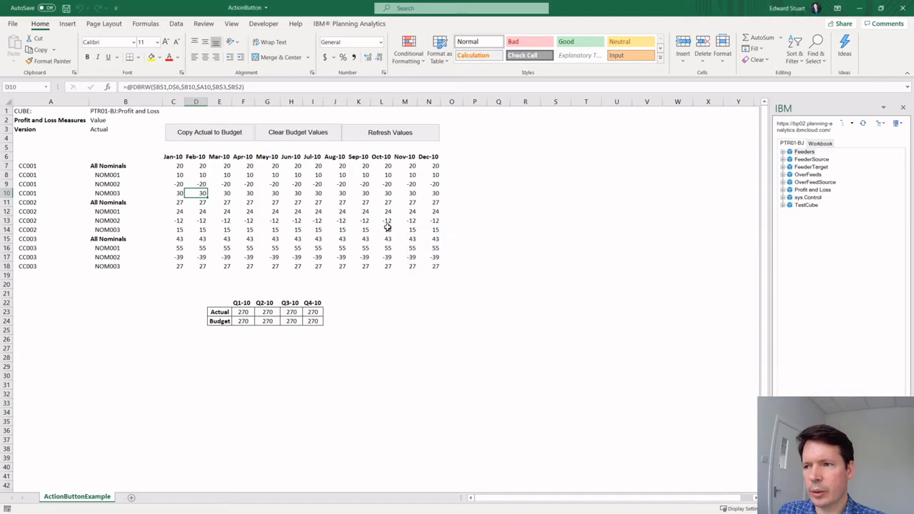
{"action": "left_click", "coordinate": [319, 132]}
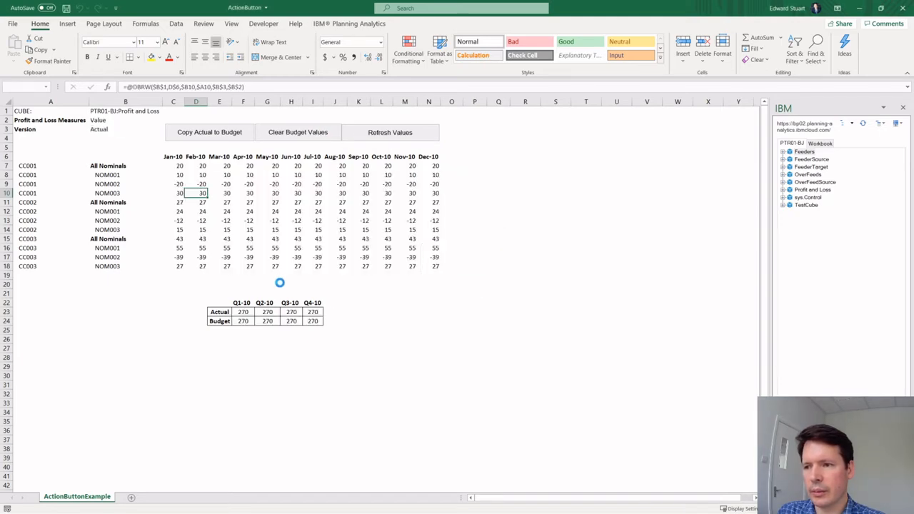
{"action": "left_click", "coordinate": [479, 293]}
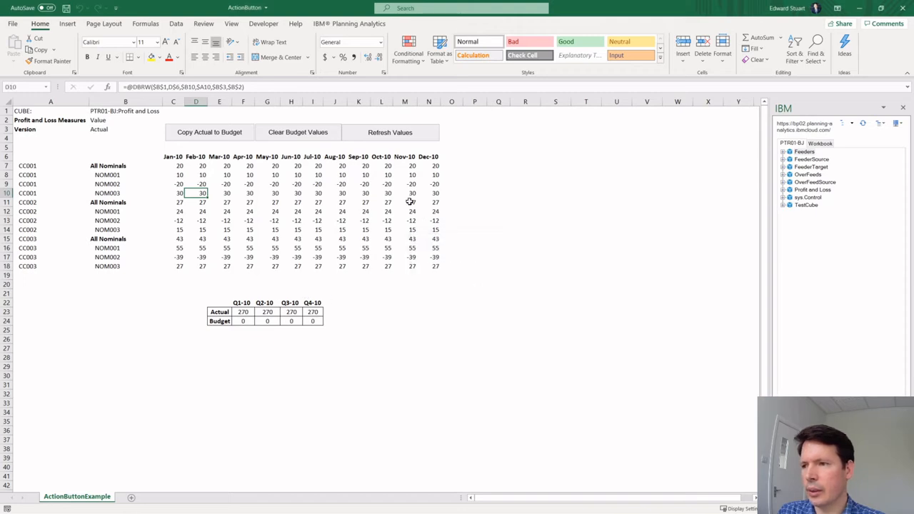
Inspect the editing options of the Copy Actual to Budget button on the sheet, leaving it unedited
{"action": "right_click", "coordinate": [217, 132]}
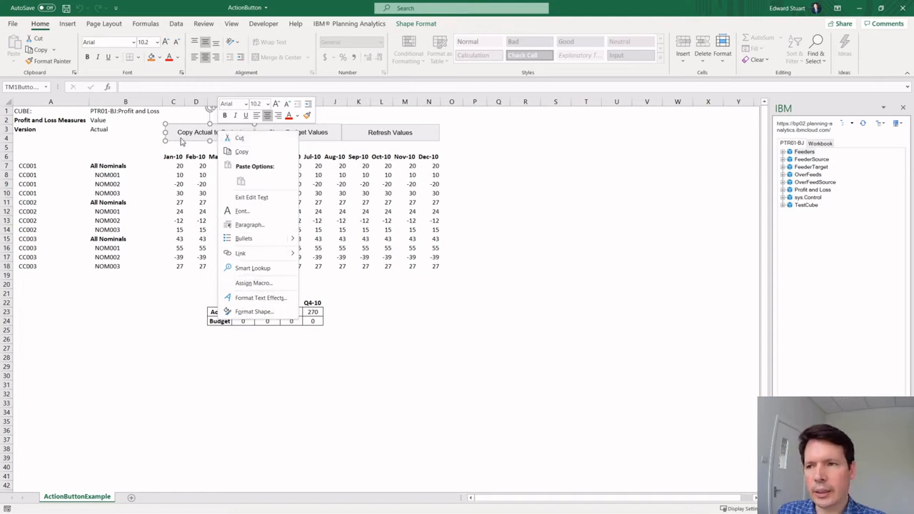
{"action": "left_click", "coordinate": [153, 154]}
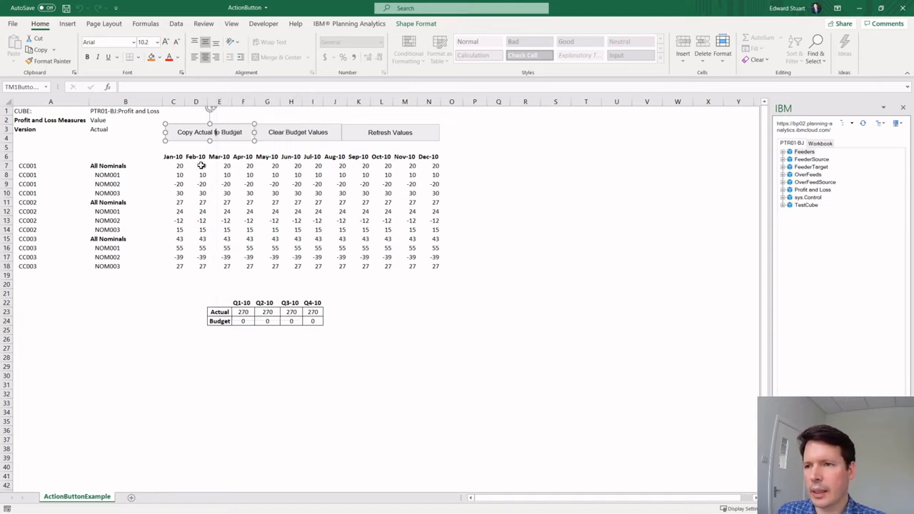
{"action": "left_click", "coordinate": [202, 165]}
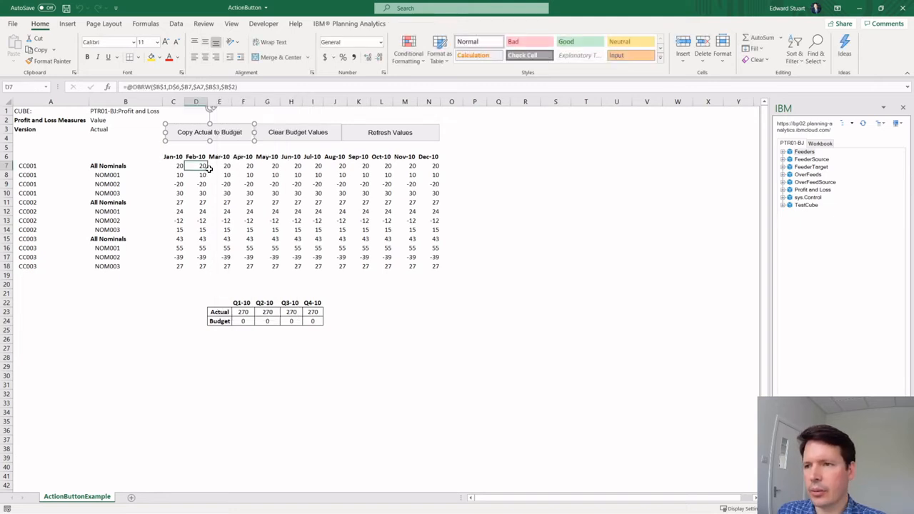
List the workbook's action buttons and open the properties of the Refresh Values button for editing
{"action": "left_click", "coordinate": [820, 143]}
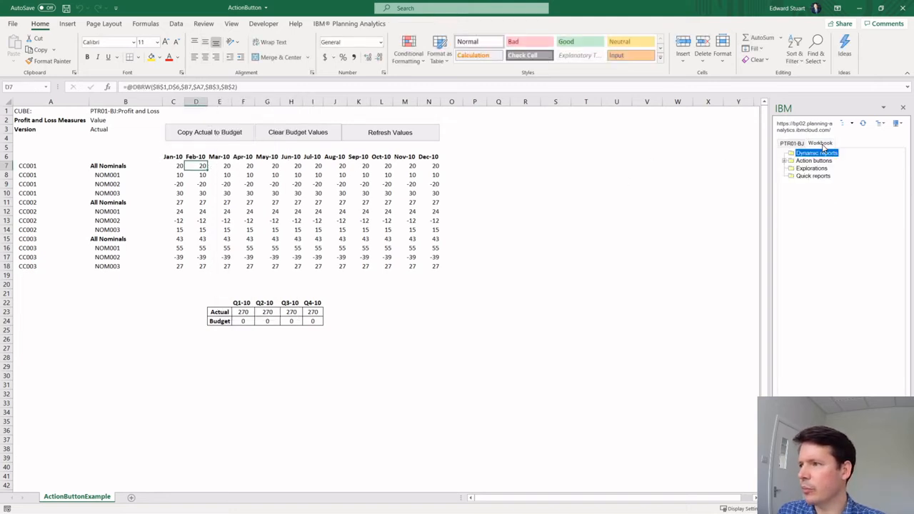
{"action": "left_click", "coordinate": [784, 162]}
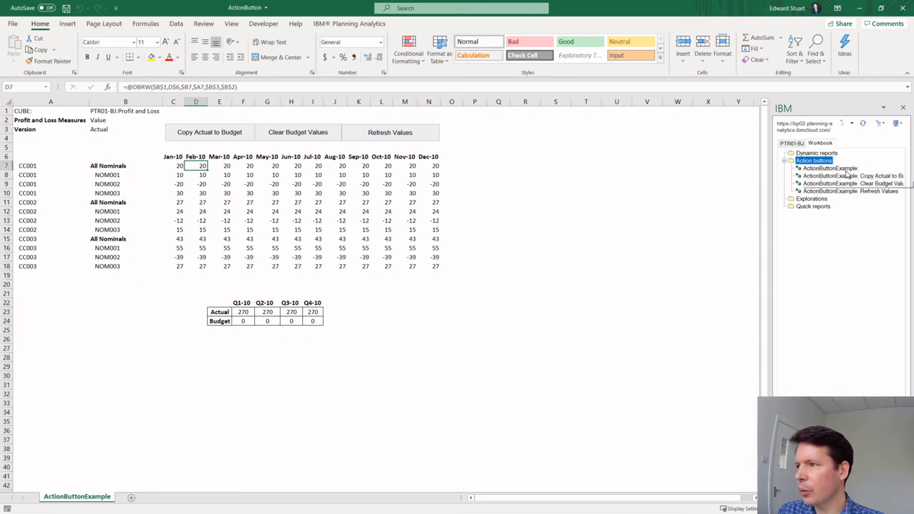
{"action": "left_click", "coordinate": [840, 191]}
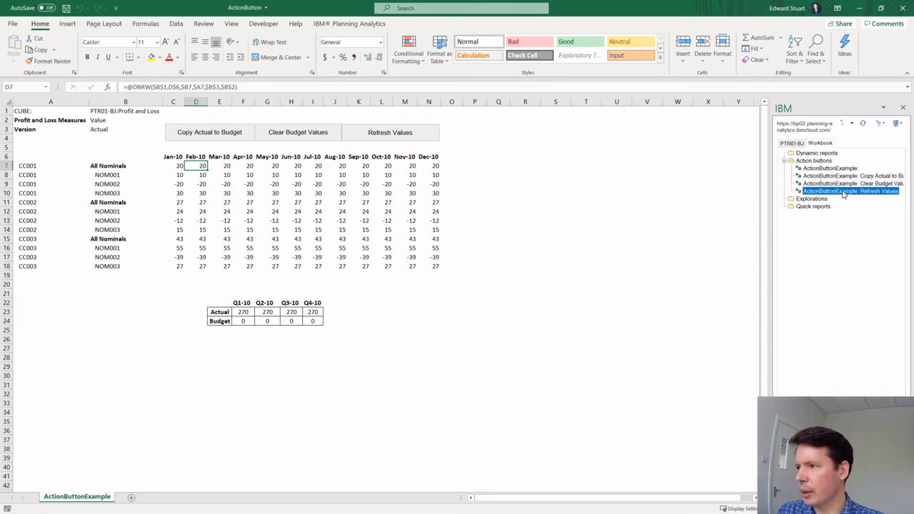
{"action": "right_click", "coordinate": [841, 193]}
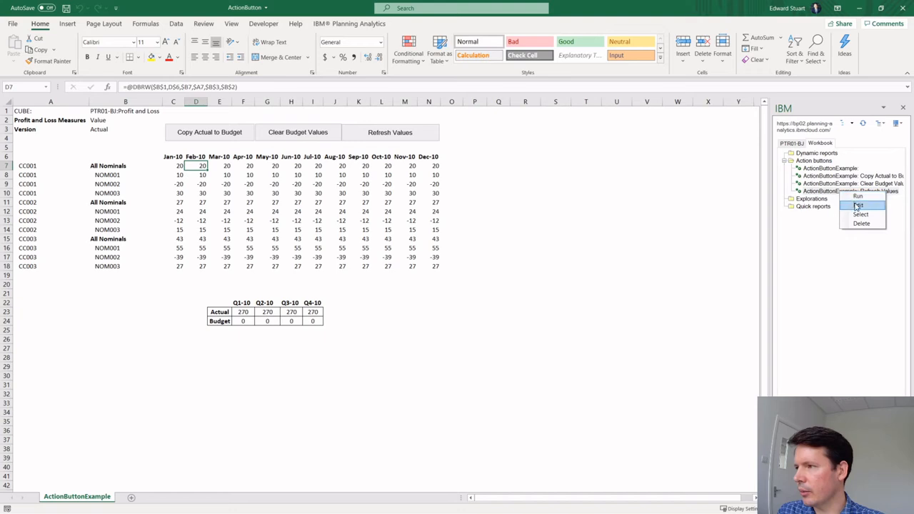
{"action": "left_click", "coordinate": [855, 205]}
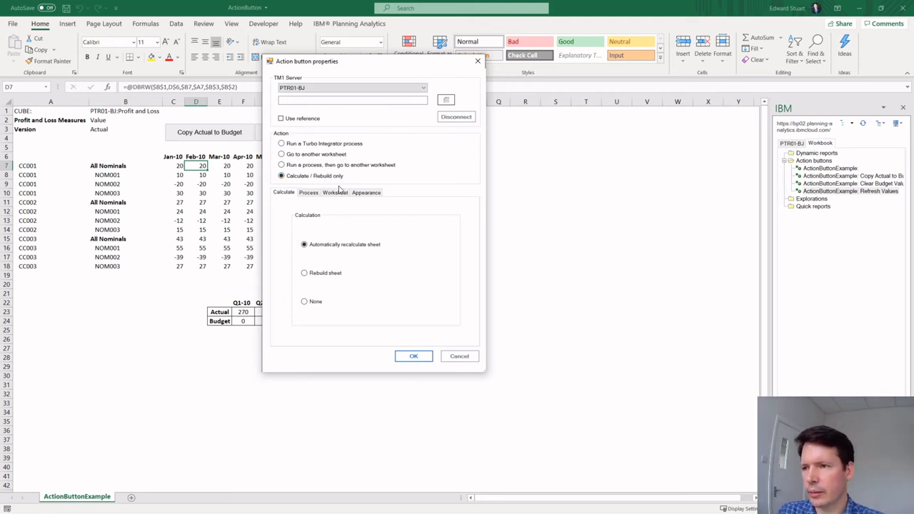
Review the Process, Worksheet, Appearance and Calculate settings of the Refresh Values button, and cancel without changes
{"action": "left_click", "coordinate": [309, 194]}
{"action": "left_click", "coordinate": [343, 194]}
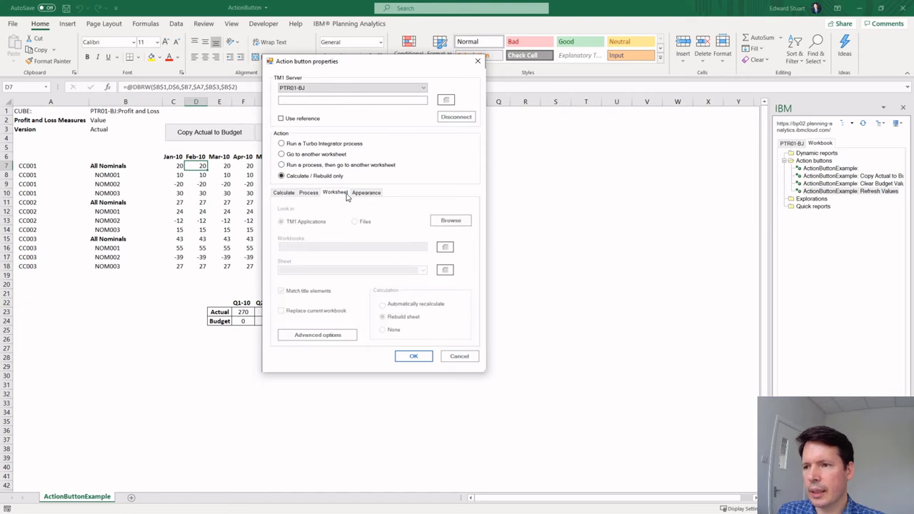
{"action": "left_click", "coordinate": [363, 196]}
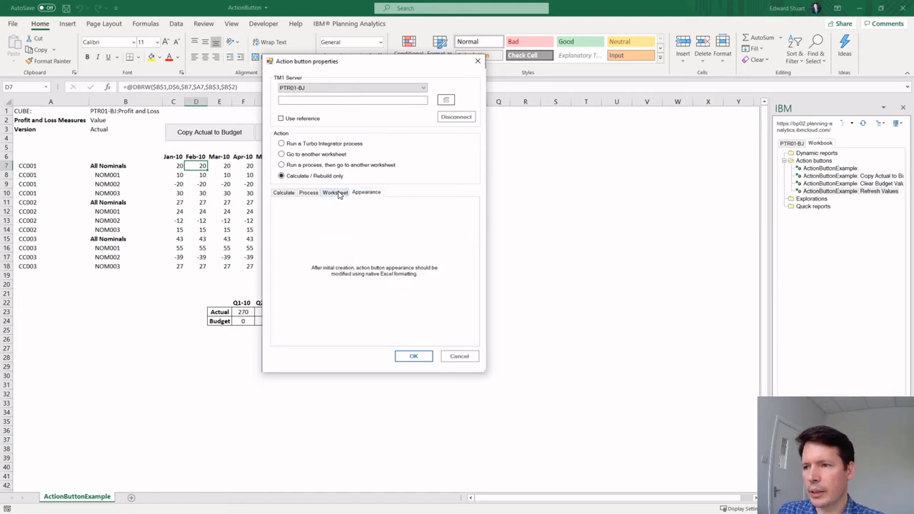
{"action": "left_click", "coordinate": [339, 194]}
{"action": "left_click", "coordinate": [309, 194]}
{"action": "left_click", "coordinate": [284, 193]}
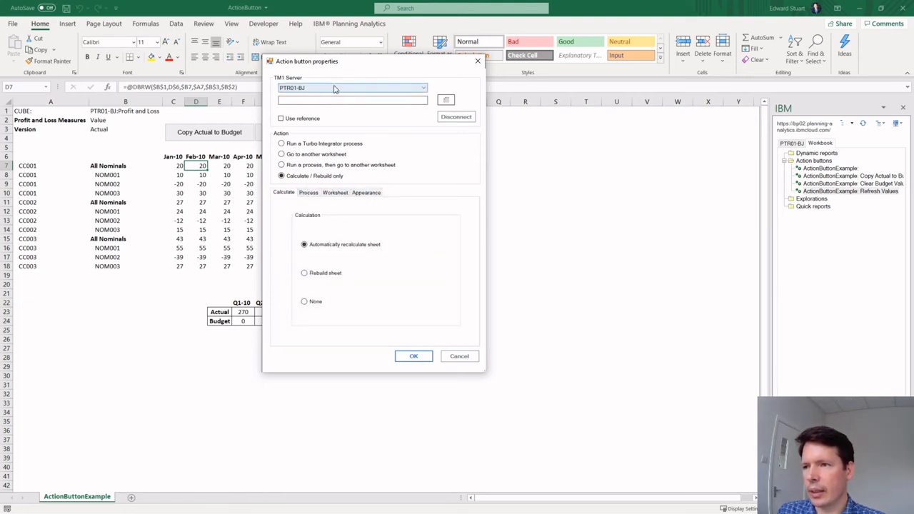
{"action": "left_click", "coordinate": [457, 356]}
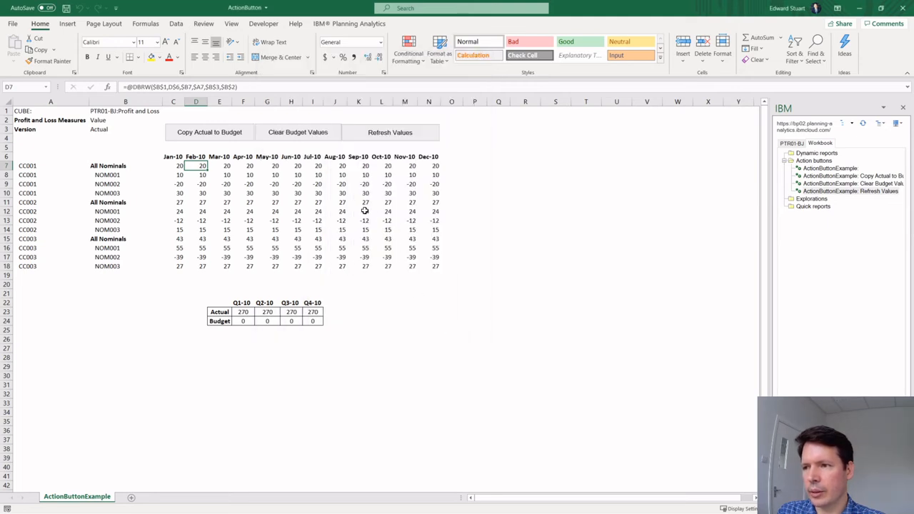
{"action": "left_click", "coordinate": [334, 192]}
{"action": "left_click", "coordinate": [359, 192]}
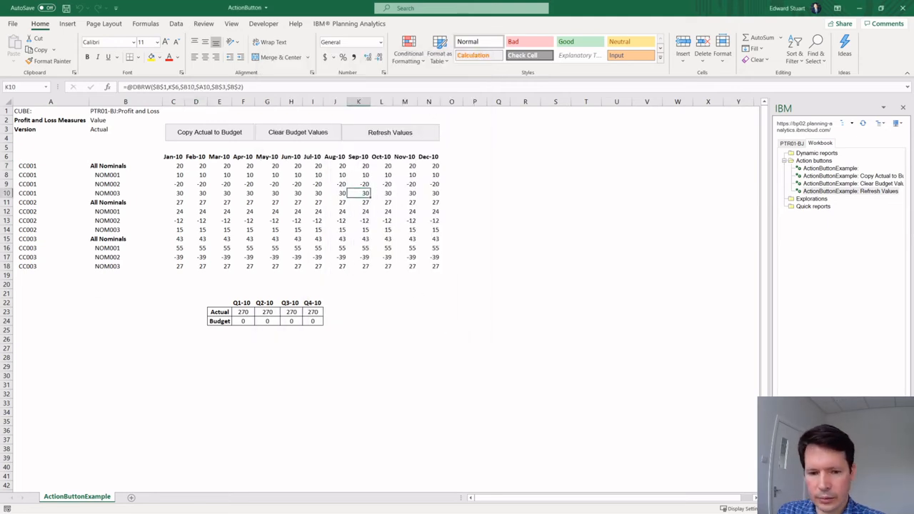
Switch to File Explorer's Action Buttons folder and open the upgrade log ActionButtonUpgrade_20200825135022.txt
{"action": "key", "text": "alt+Tab"}
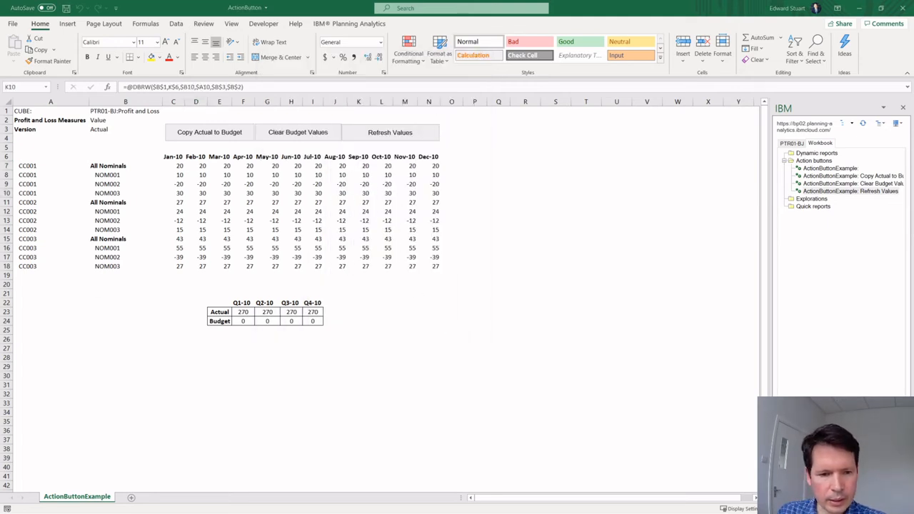
{"action": "left_click_drag", "start_coordinate": [0, 106], "coordinate": [388, 96]}
{"action": "double_click", "coordinate": [318, 91]}
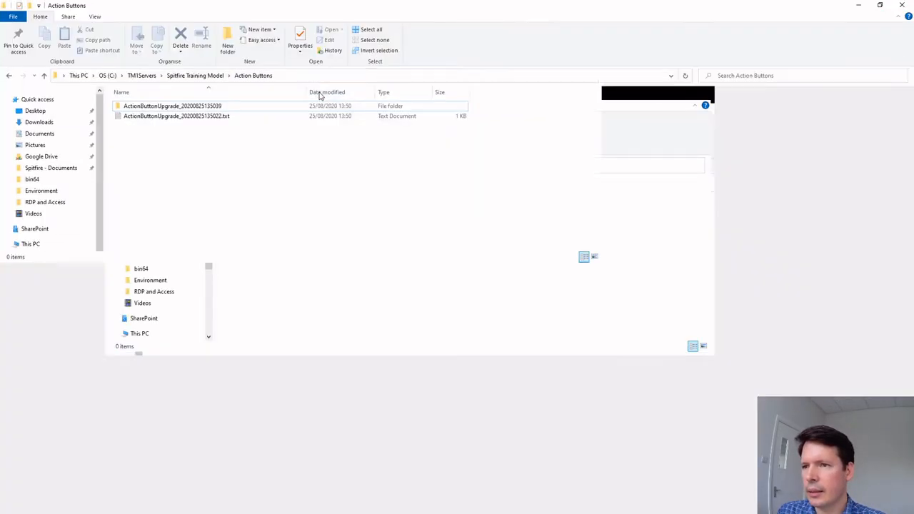
{"action": "left_click", "coordinate": [169, 115]}
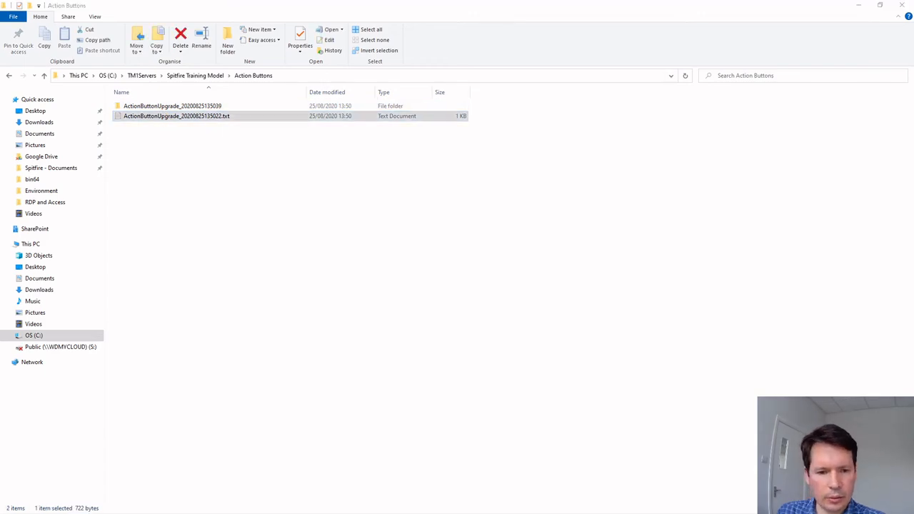
{"action": "left_click_drag", "start_coordinate": [0, 141], "coordinate": [305, 68]}
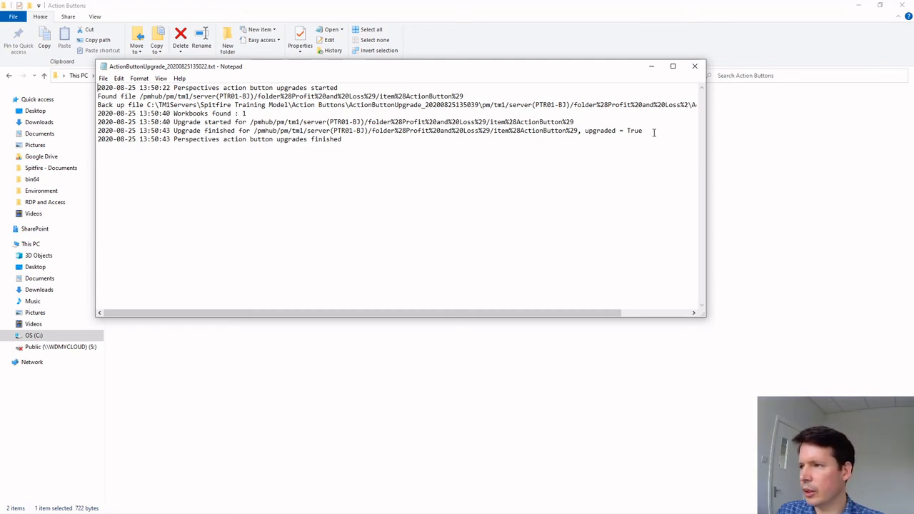
Check the upgrade result and final completion entry in the log, and close the file
{"action": "left_click_drag", "start_coordinate": [653, 132], "coordinate": [579, 132]}
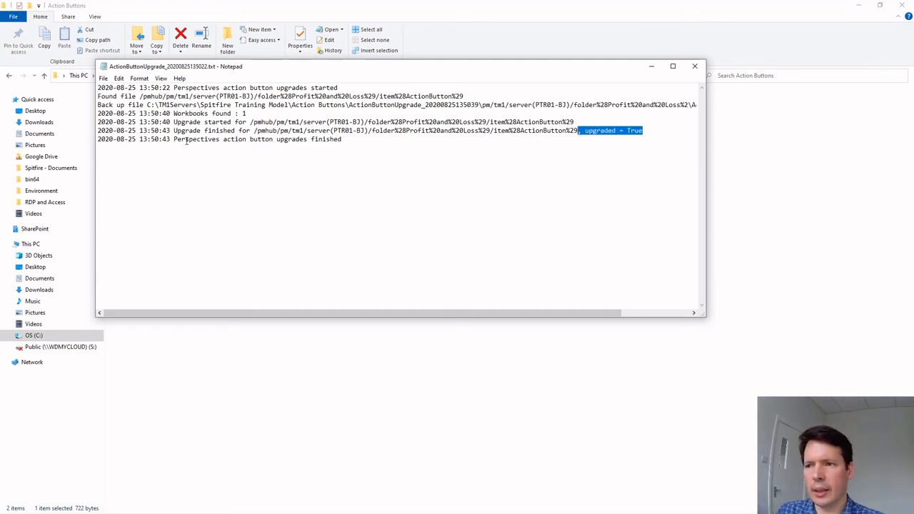
{"action": "left_click_drag", "start_coordinate": [345, 140], "coordinate": [149, 142]}
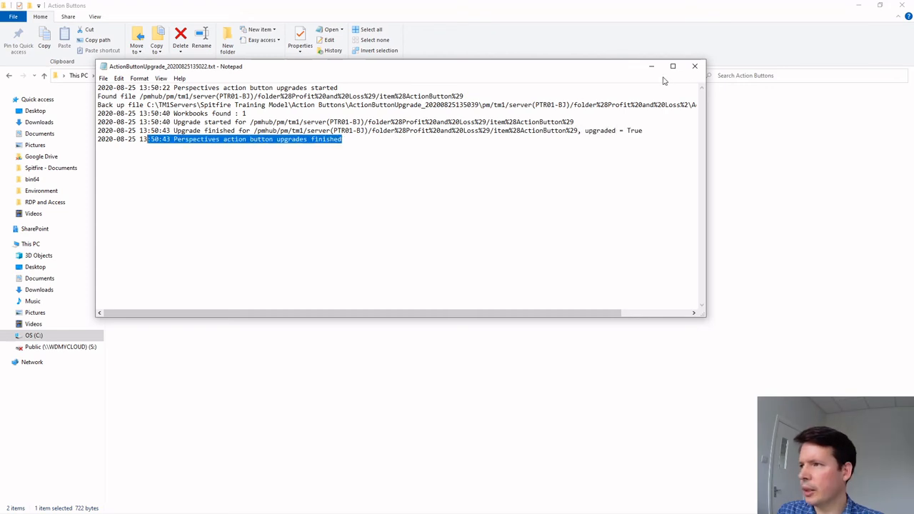
{"action": "left_click", "coordinate": [694, 65]}
{"action": "double_click", "coordinate": [199, 106]}
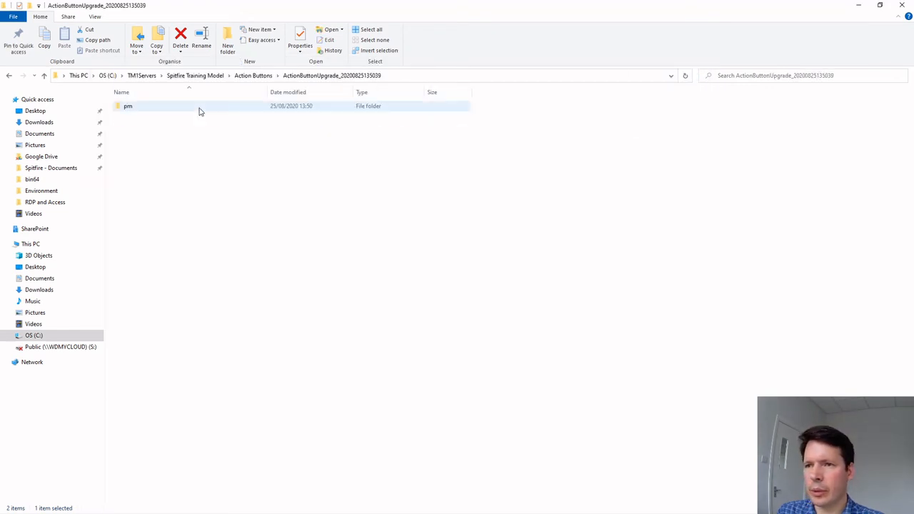
{"action": "double_click", "coordinate": [138, 105]}
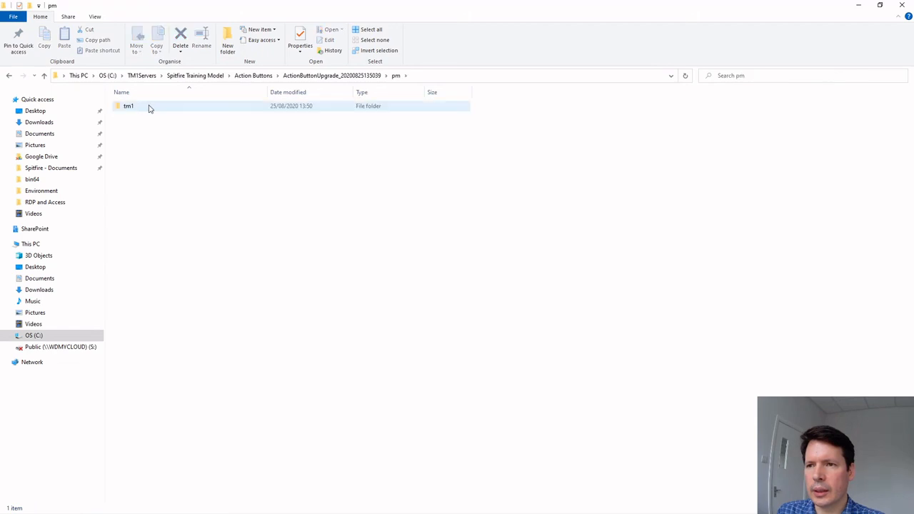
{"action": "double_click", "coordinate": [148, 107]}
{"action": "double_click", "coordinate": [150, 107]}
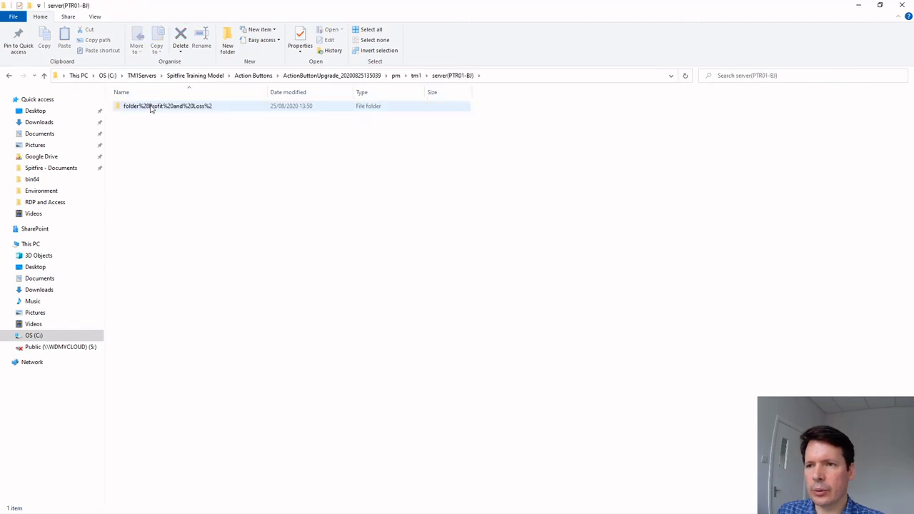
{"action": "double_click", "coordinate": [173, 109]}
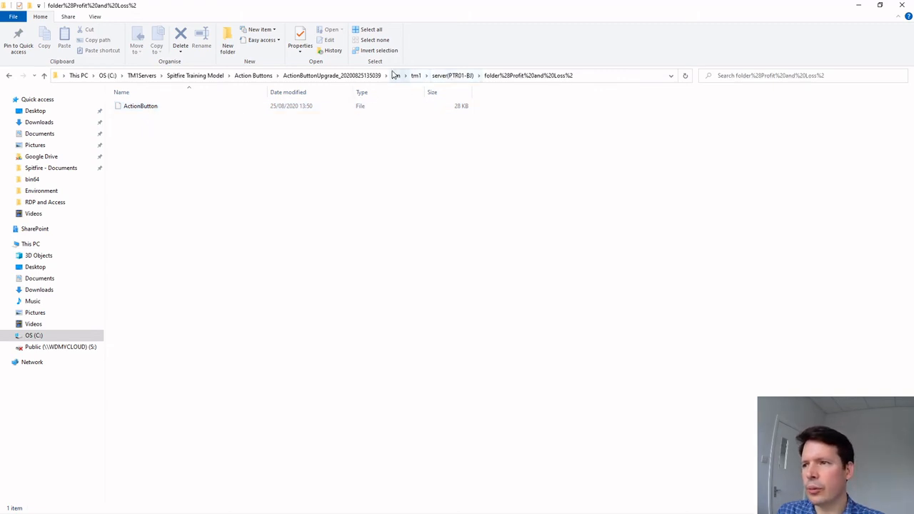
{"action": "left_click", "coordinate": [247, 76]}
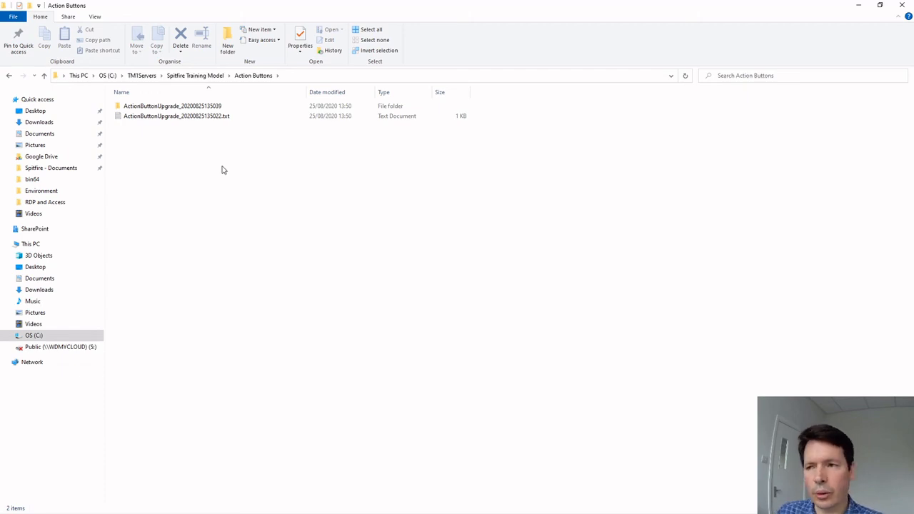
Switch to the browser and review the IBM Knowledge Center page on upgrading TM1 Perspectives action buttons
{"action": "left_click", "coordinate": [857, 5]}
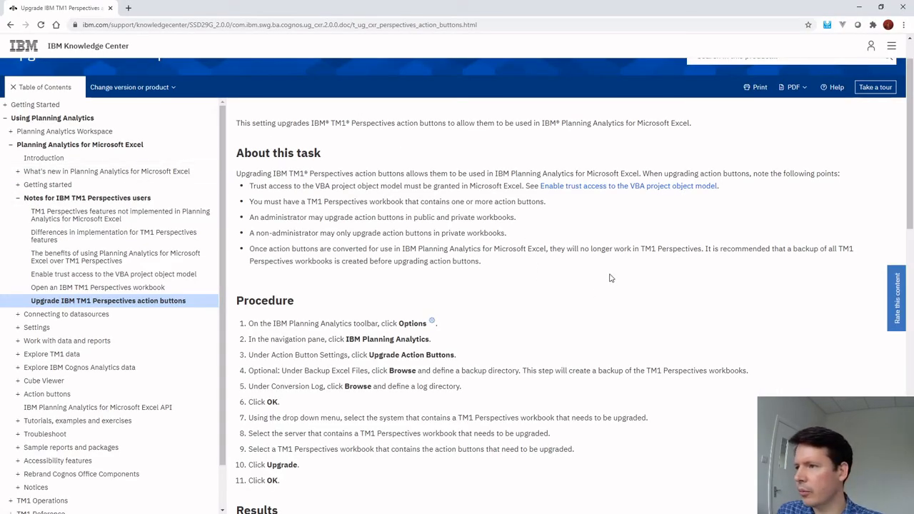
{"action": "scroll", "coordinate": [540, 319], "scroll_direction": "down", "scroll_amount": 1}
{"action": "scroll", "coordinate": [540, 319], "scroll_direction": "down", "scroll_amount": 1}
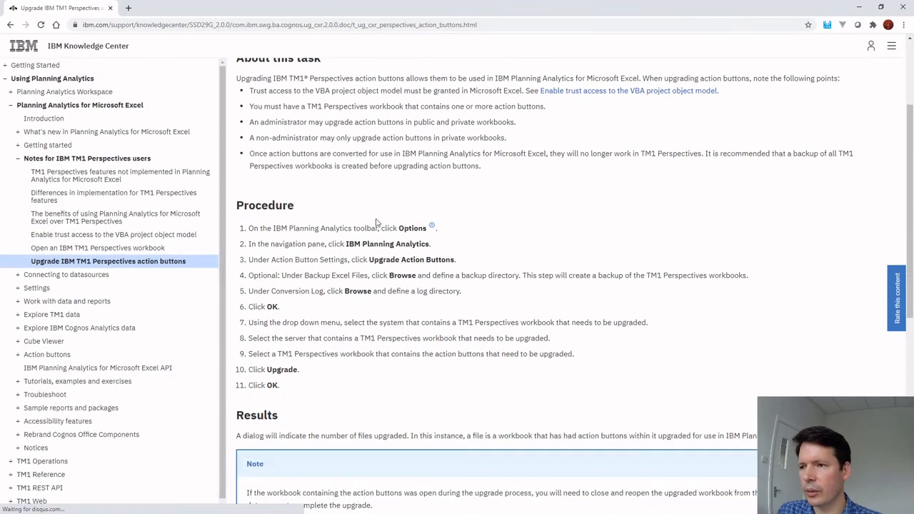
{"action": "scroll", "coordinate": [400, 291], "scroll_direction": "up", "scroll_amount": 3}
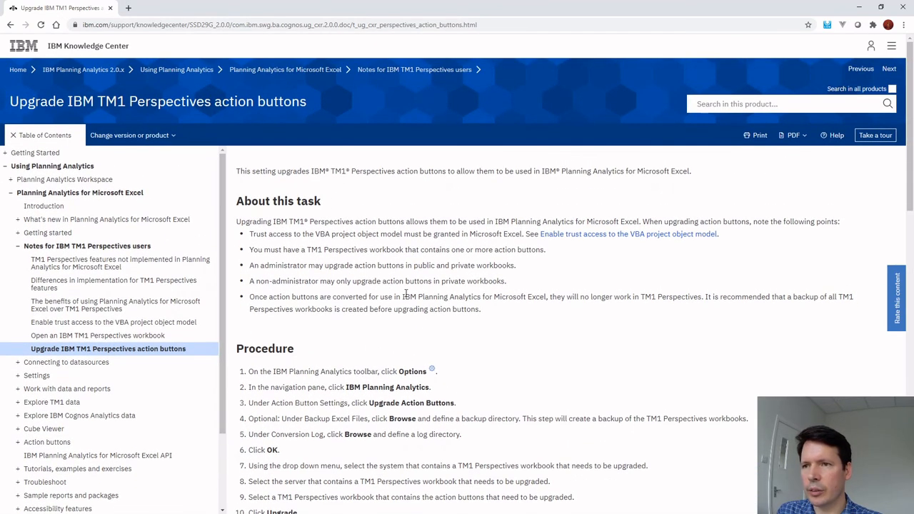